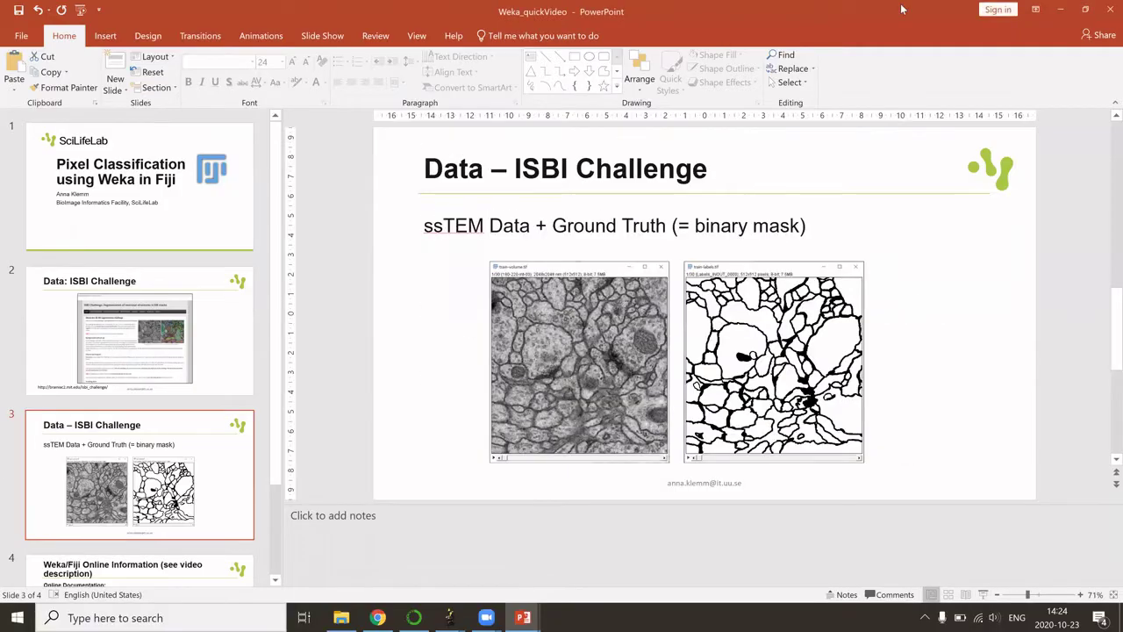
# Move the train-volume-1-15.tif window left and browse its 15 slices, returning to slice 1.
pyautogui.click(1060, 8)
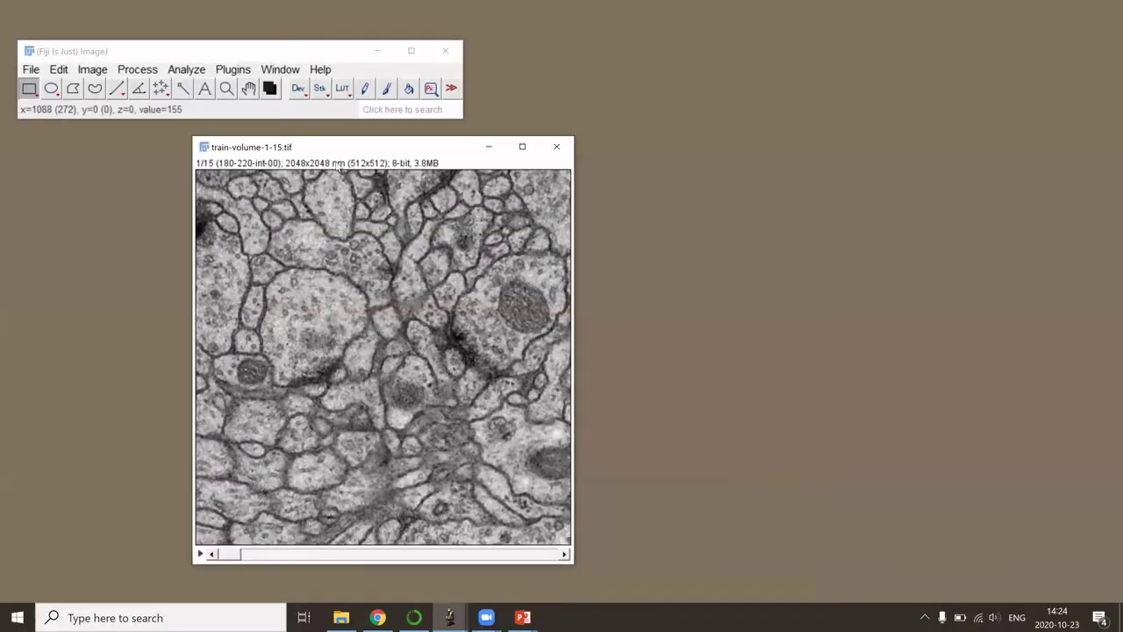
pyautogui.moveTo(342, 147); pyautogui.dragTo(209, 157)
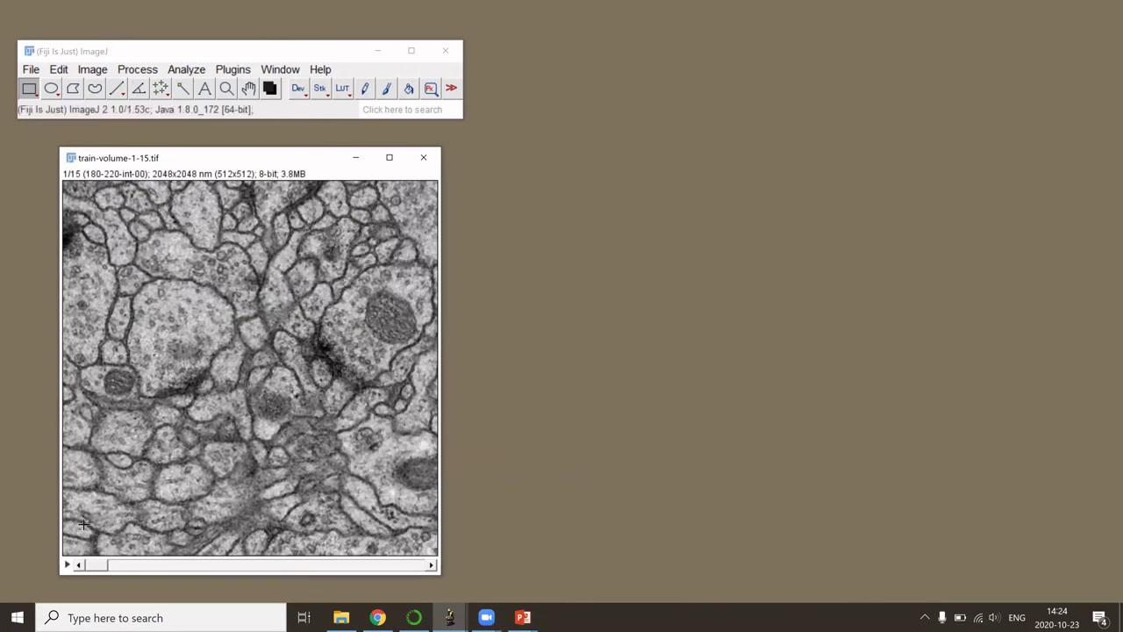
pyautogui.moveTo(98, 564)
pyautogui.mouseDown()
pyautogui.moveTo(378, 565)
pyautogui.moveTo(88, 565)
pyautogui.mouseUp()
pyautogui.click(386, 108)
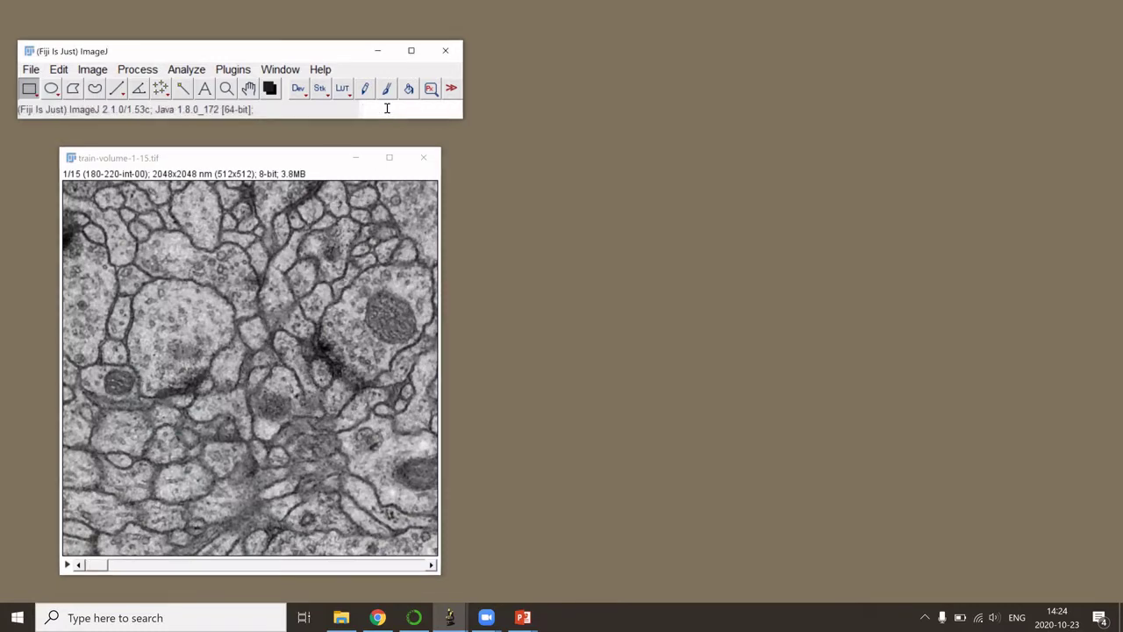
# Launch Trainable Weka Segmentation on train-volume-1-15.tif by searching 'train' in Quick Search.
pyautogui.write('train')
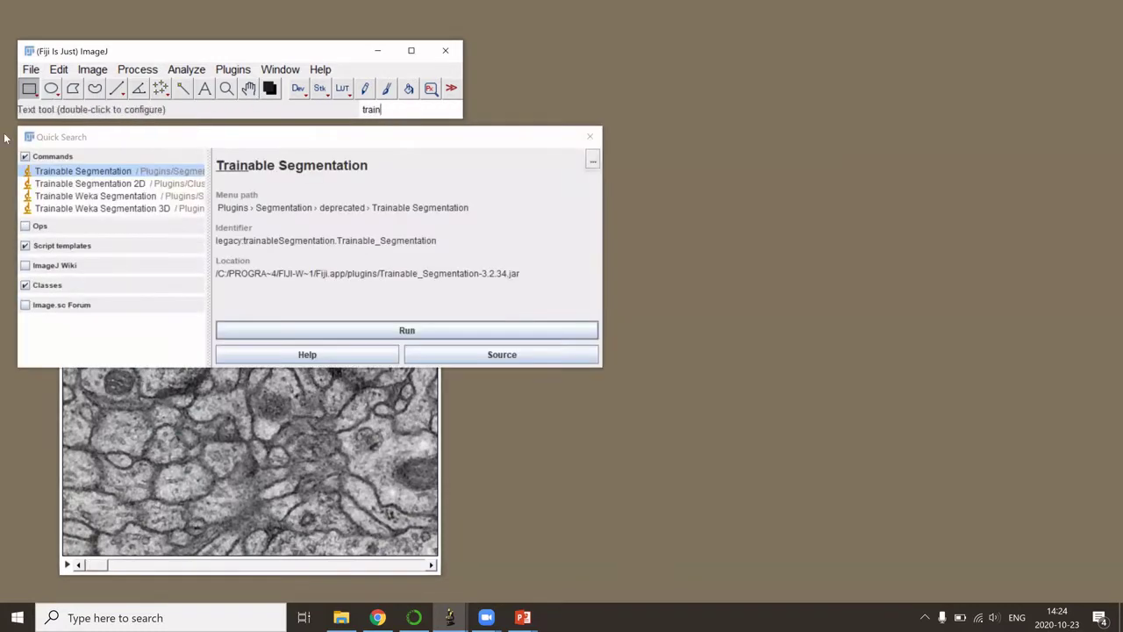
pyautogui.click(85, 196)
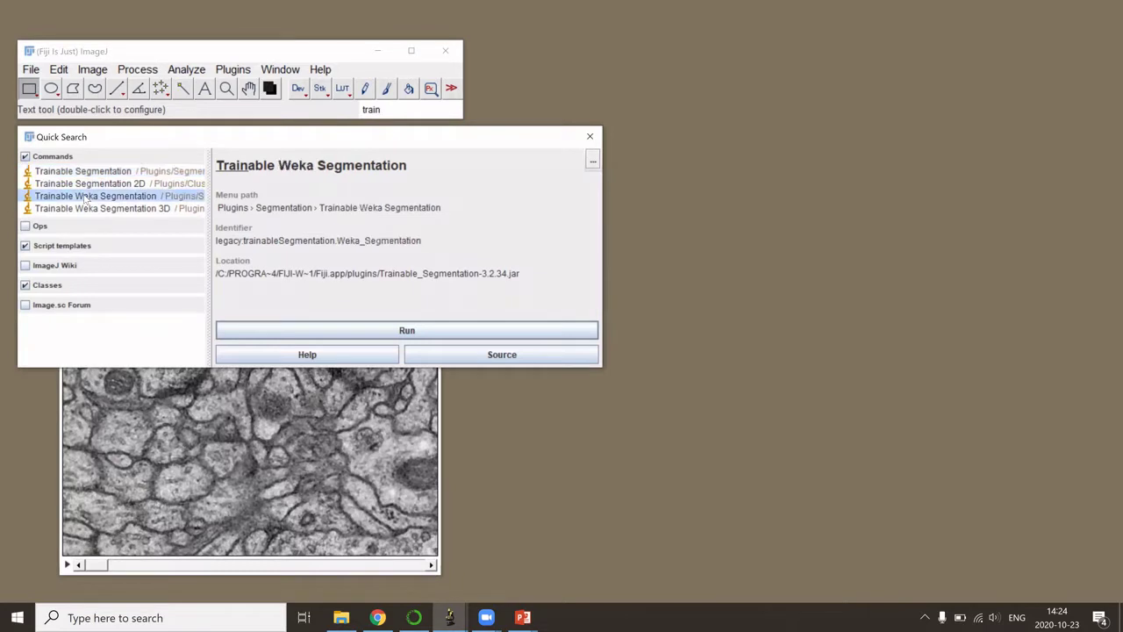
pyautogui.click(400, 330)
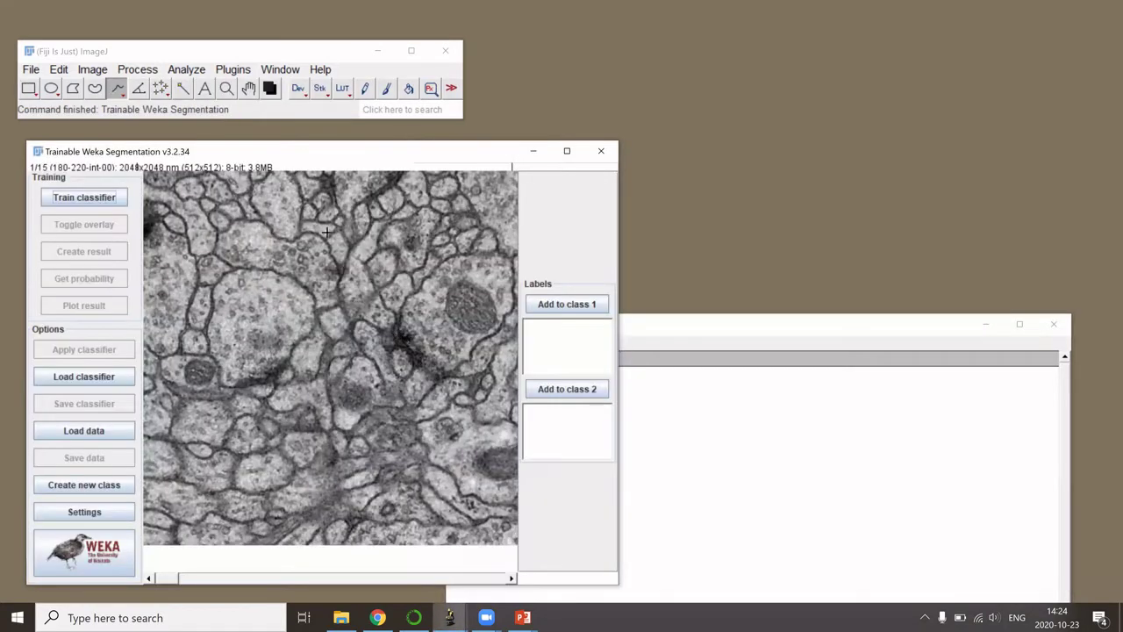
# Close the Weka log, reposition the window, and view slice 3 of 15 zoomed to 200%.
pyautogui.click(987, 325)
pyautogui.moveTo(336, 151); pyautogui.dragTo(580, 106)
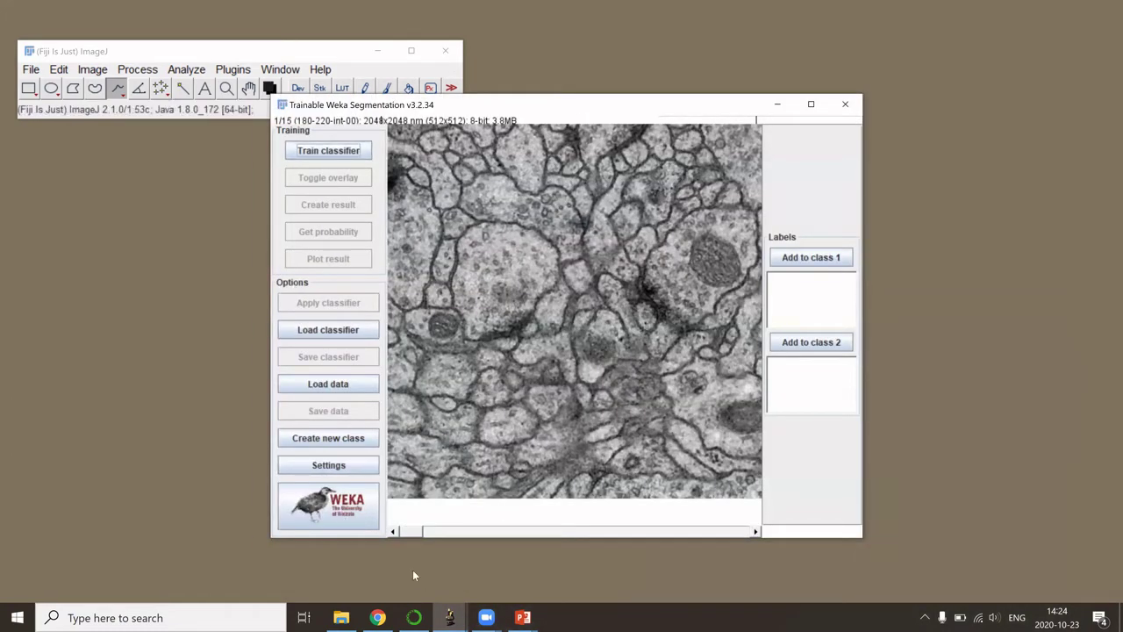
pyautogui.moveTo(409, 533); pyautogui.dragTo(452, 477)
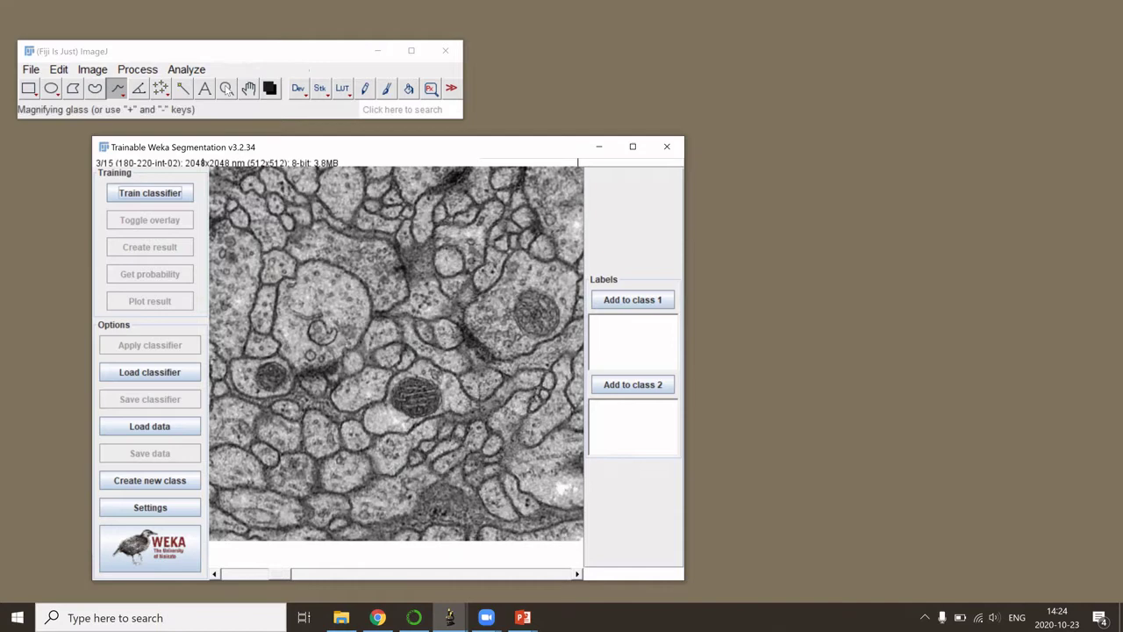
pyautogui.click(227, 88)
pyautogui.click(370, 282)
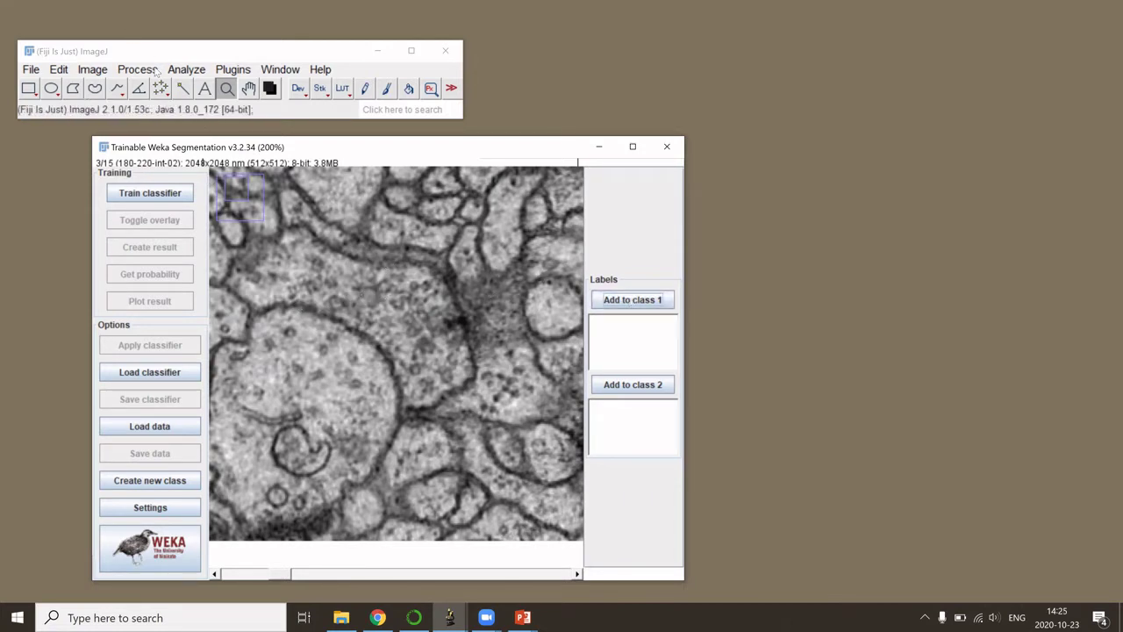
# Trace two membrane stretches on slice 3 with freehand lines and add each to class 1.
pyautogui.click(117, 89)
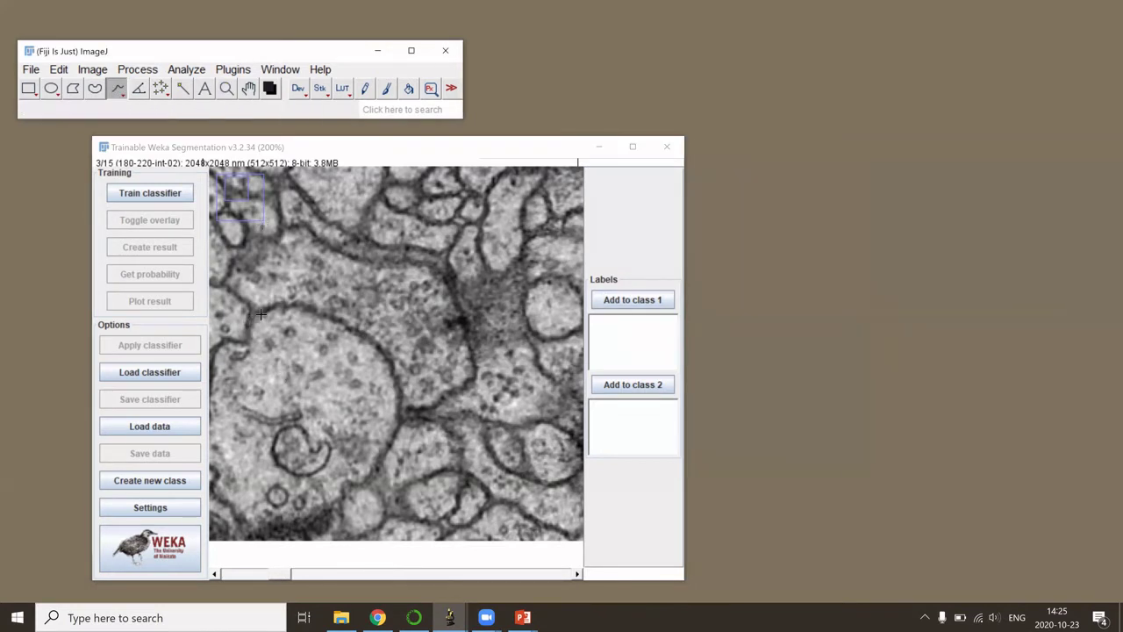
pyautogui.moveTo(261, 313)
pyautogui.mouseDown()
pyautogui.moveTo(318, 310)
pyautogui.moveTo(394, 373)
pyautogui.mouseUp()
pyautogui.click(611, 299)
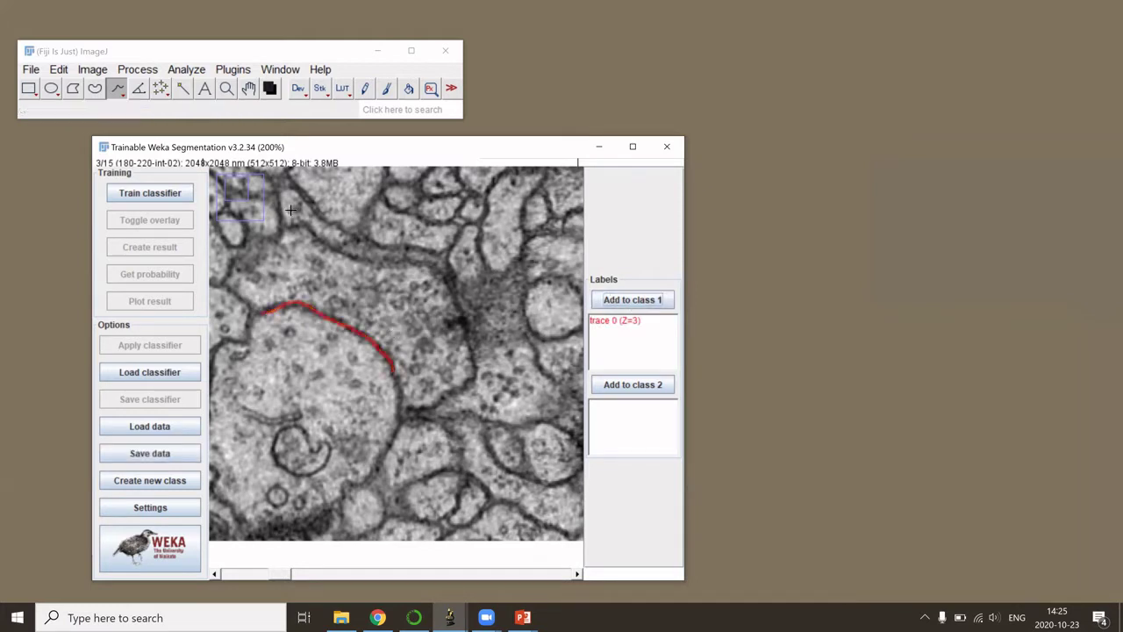
pyautogui.moveTo(321, 247); pyautogui.dragTo(400, 263)
pyautogui.click(617, 301)
# Zoom to 300% on the cell junctions and add a third short membrane trace to class 1.
pyautogui.click(227, 88)
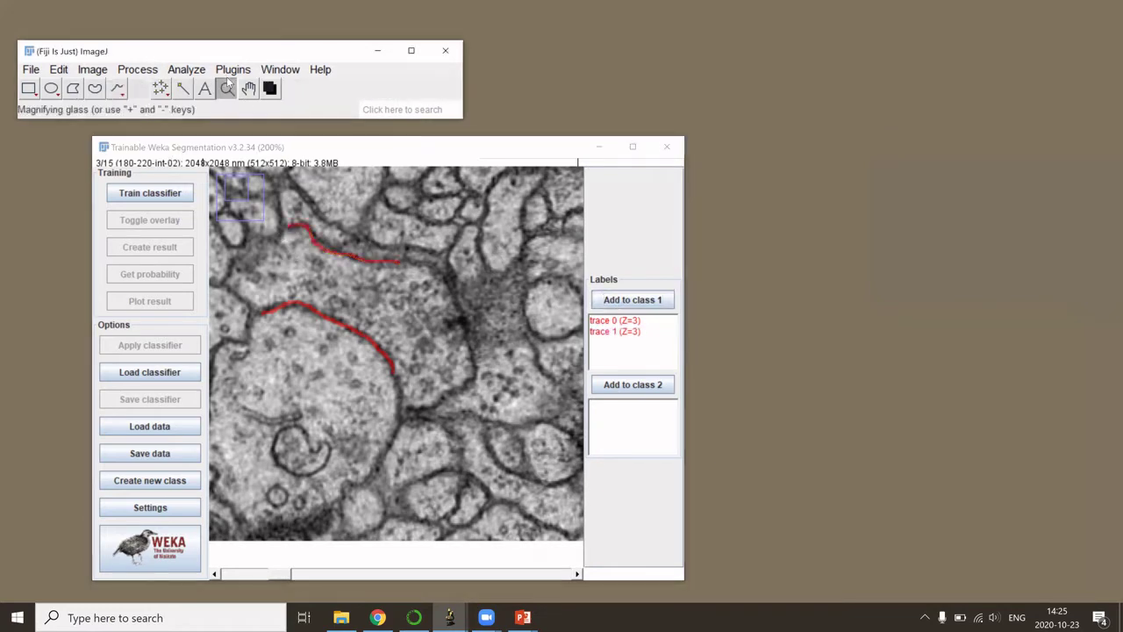
pyautogui.rightClick(375, 311)
pyautogui.rightClick(375, 310)
pyautogui.rightClick(375, 311)
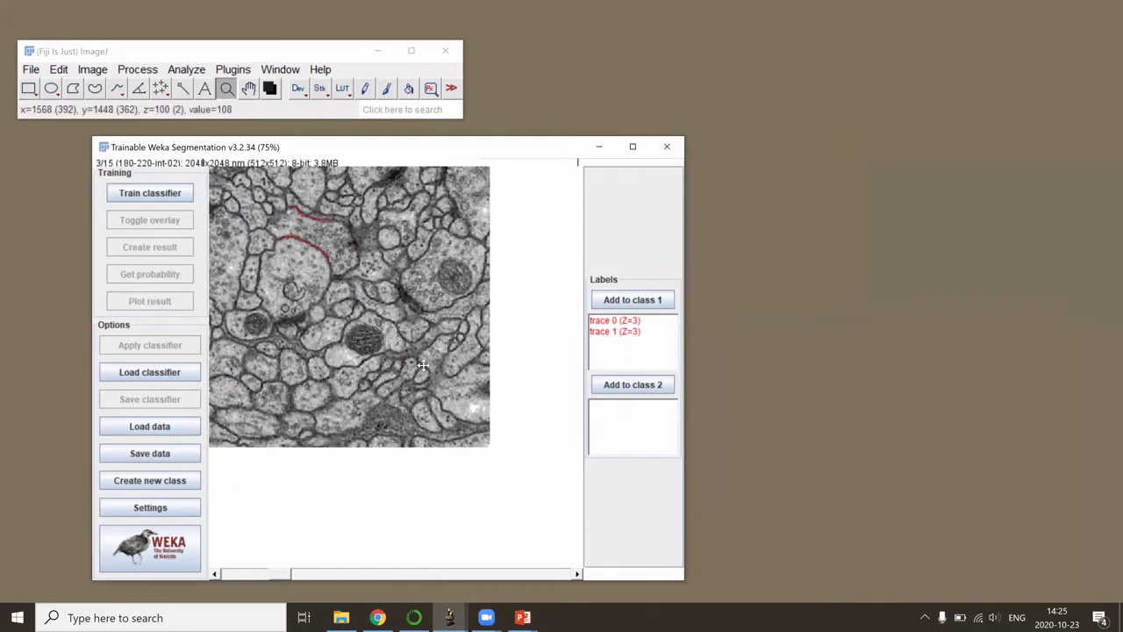
pyautogui.rightClick(407, 407)
pyautogui.rightClick(407, 407)
pyautogui.rightClick(407, 407)
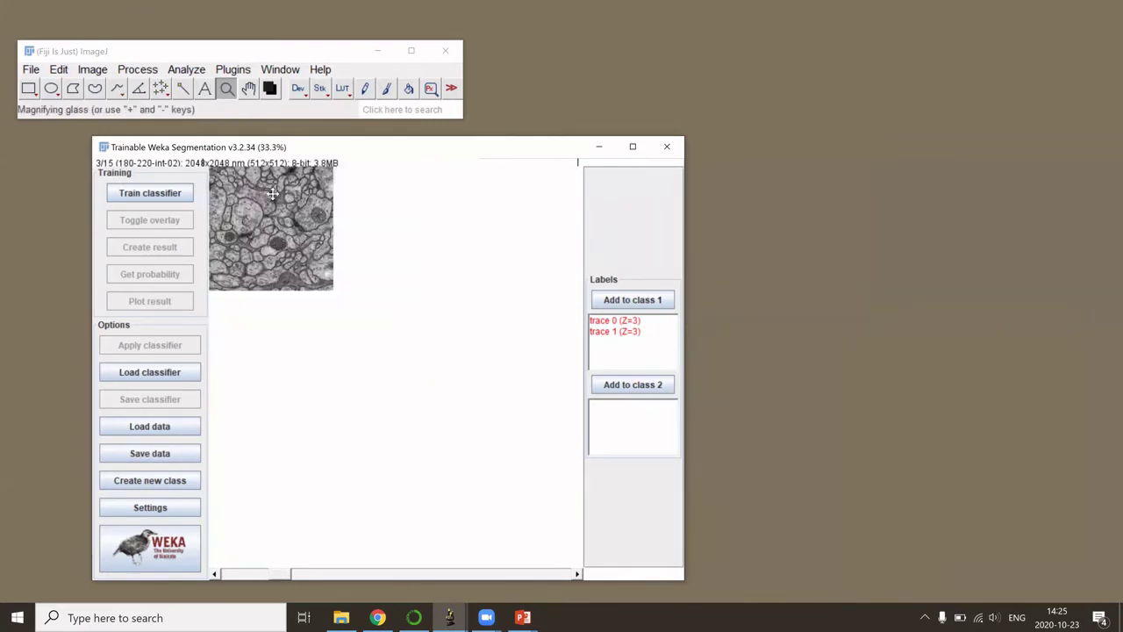
pyautogui.click(302, 280)
pyautogui.click(302, 280)
pyautogui.click(302, 280)
pyautogui.click(302, 280)
pyautogui.click(471, 430)
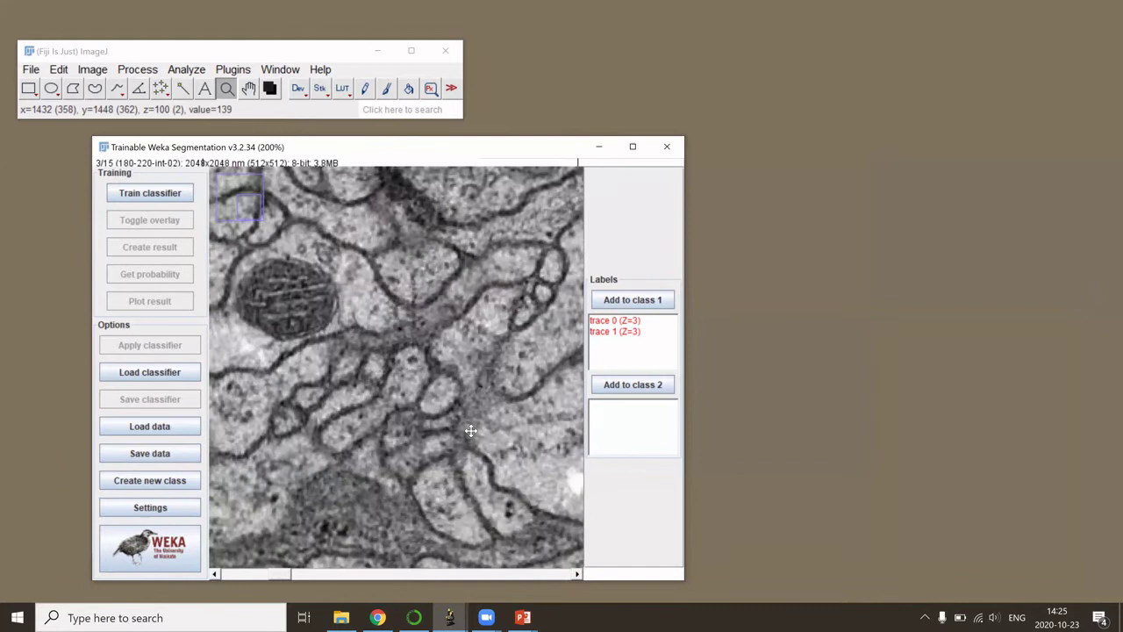
pyautogui.click(470, 430)
pyautogui.click(117, 87)
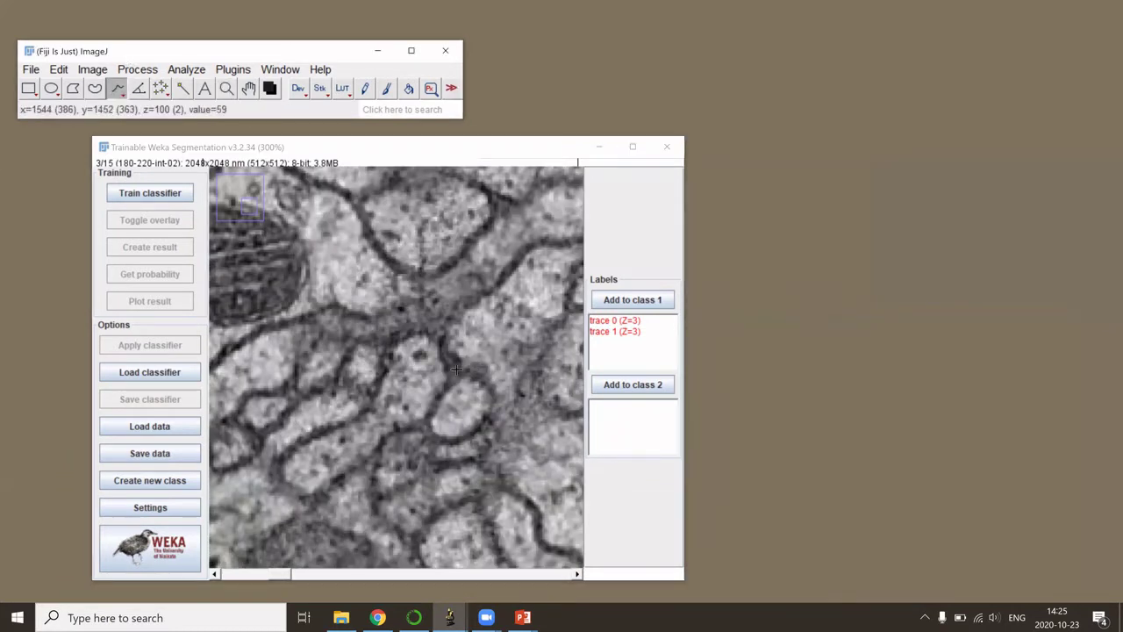
pyautogui.moveTo(463, 371); pyautogui.dragTo(435, 399)
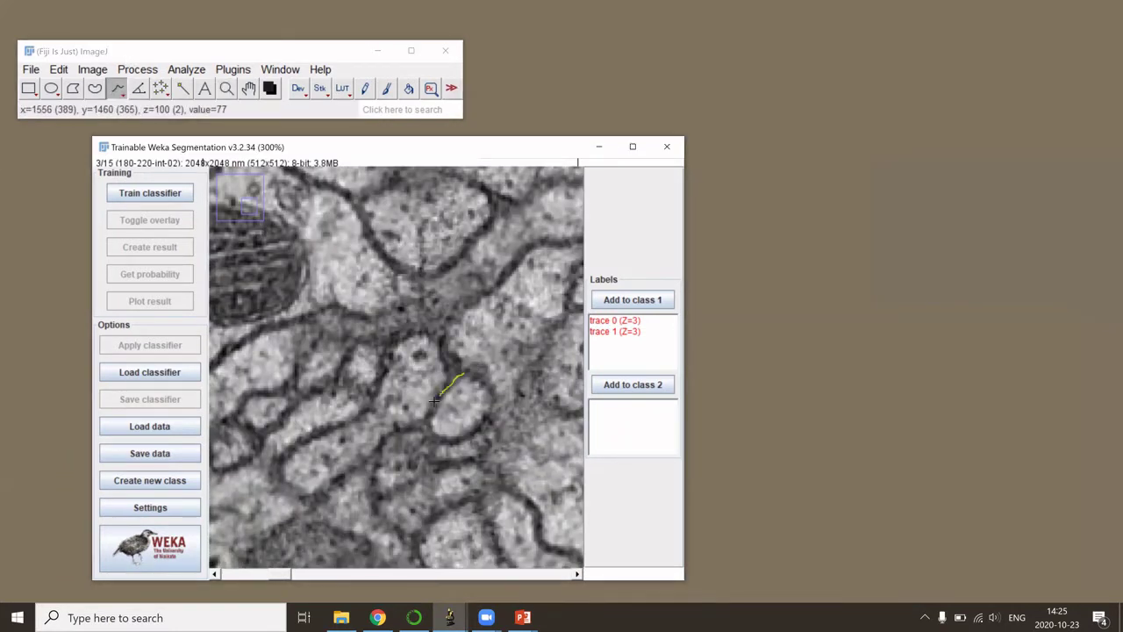
pyautogui.click(633, 299)
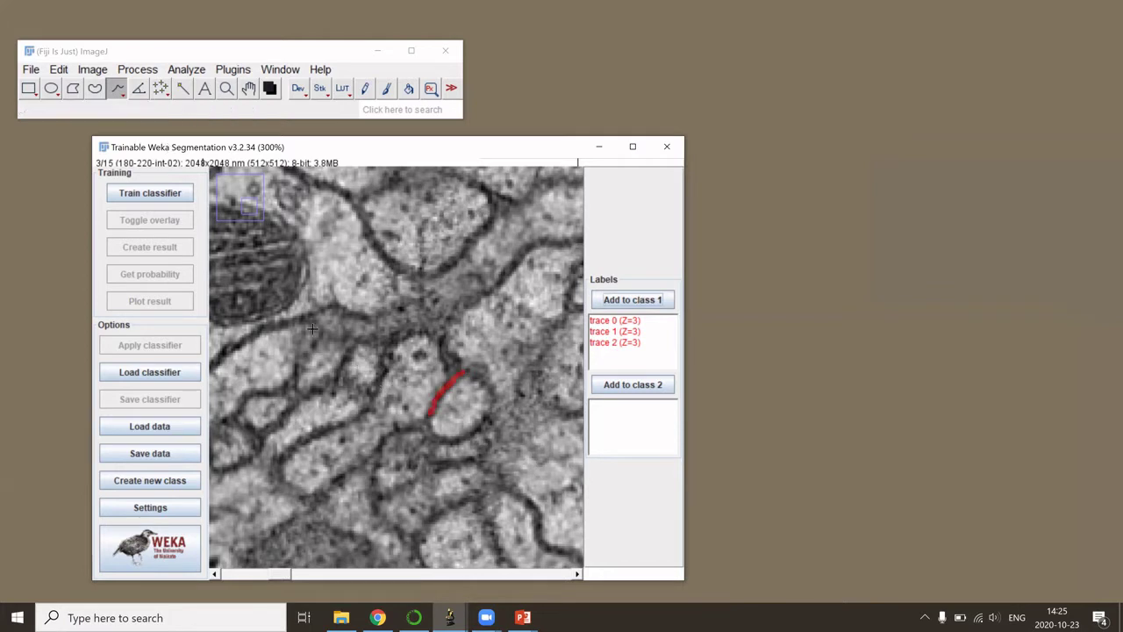
# Trace three cell-interior background regions, including the mitochondrion, and add each to class 2.
pyautogui.moveTo(330, 216); pyautogui.dragTo(364, 282)
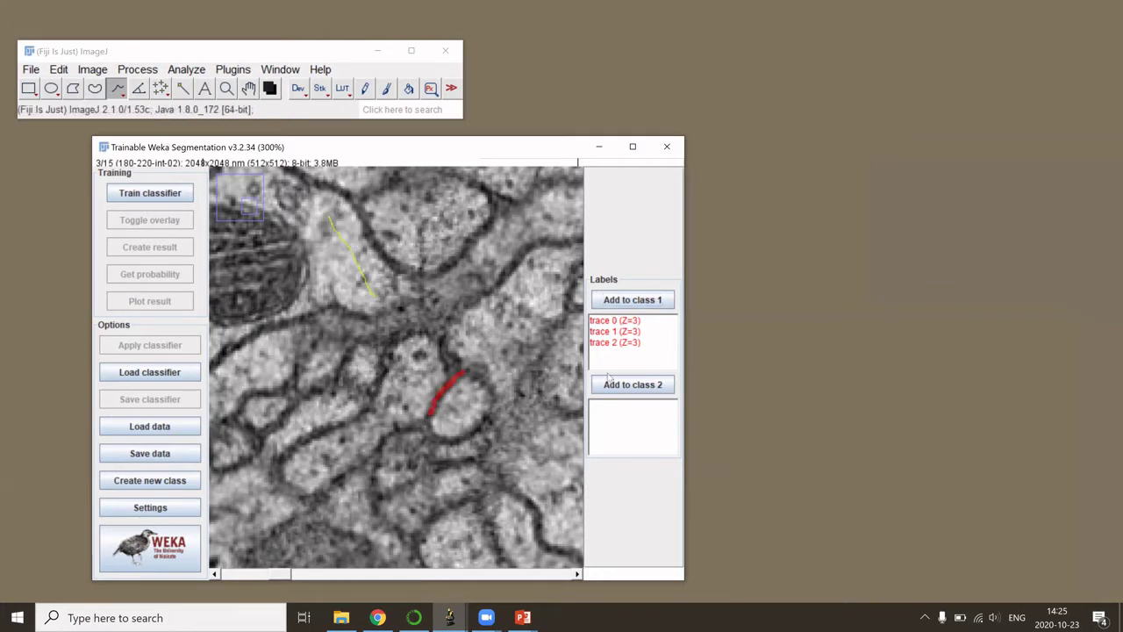
pyautogui.click(632, 384)
pyautogui.moveTo(243, 230)
pyautogui.mouseDown()
pyautogui.moveTo(277, 285)
pyautogui.moveTo(230, 263)
pyautogui.moveTo(226, 282)
pyautogui.mouseUp()
pyautogui.click(621, 392)
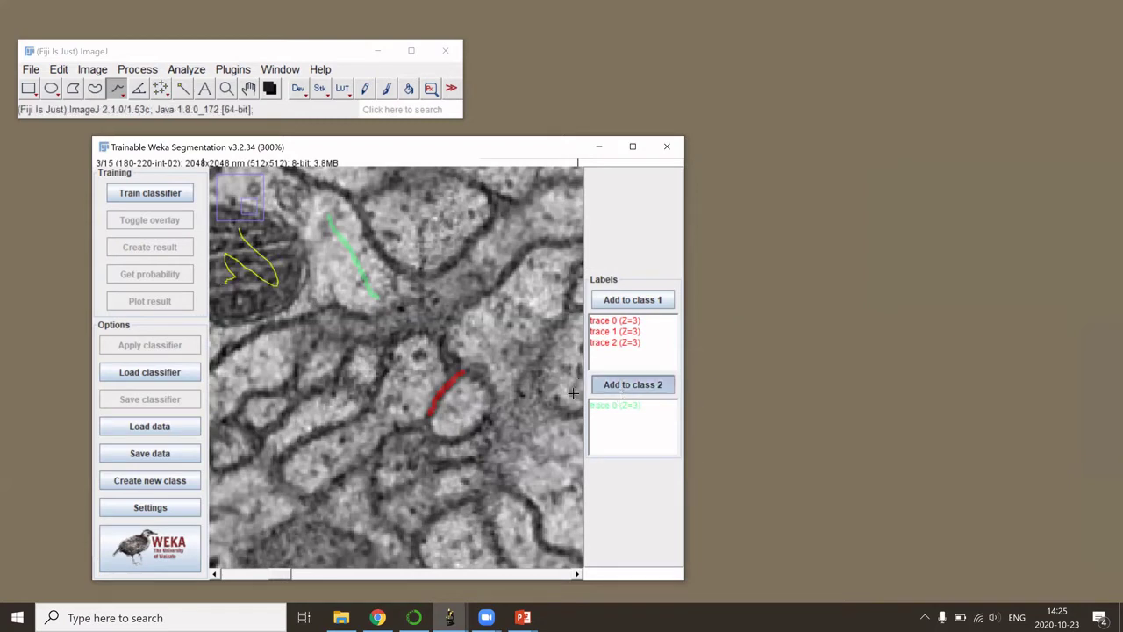
pyautogui.moveTo(279, 548); pyautogui.dragTo(334, 542)
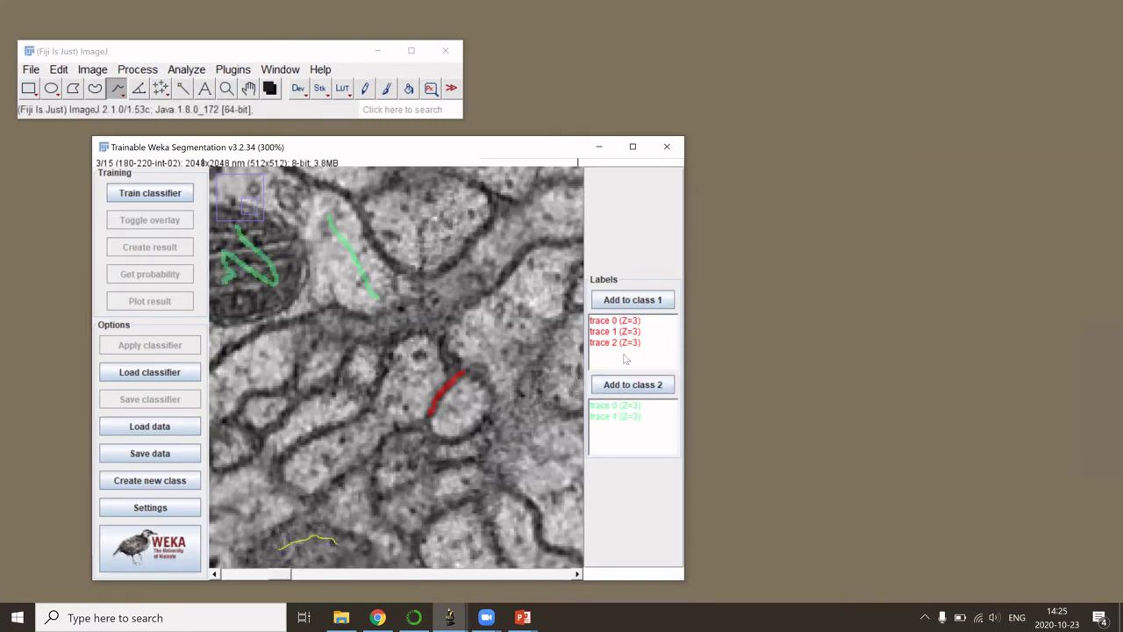
pyautogui.click(624, 387)
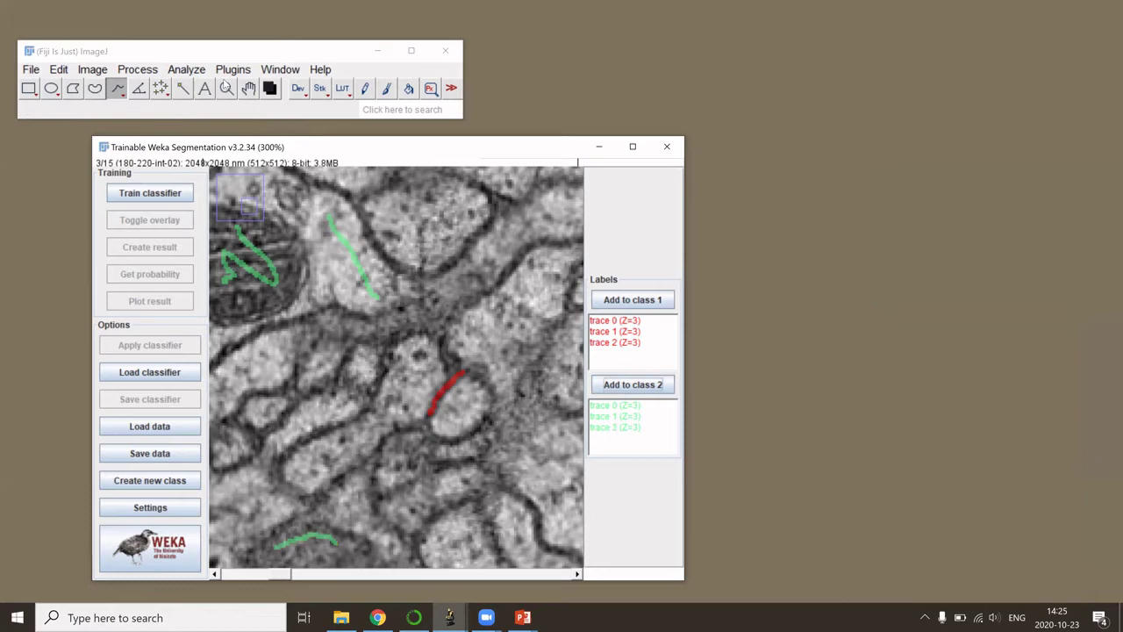
# Zoom out step by step until the whole slice shows at 100%.
pyautogui.click(226, 88)
pyautogui.rightClick(337, 324)
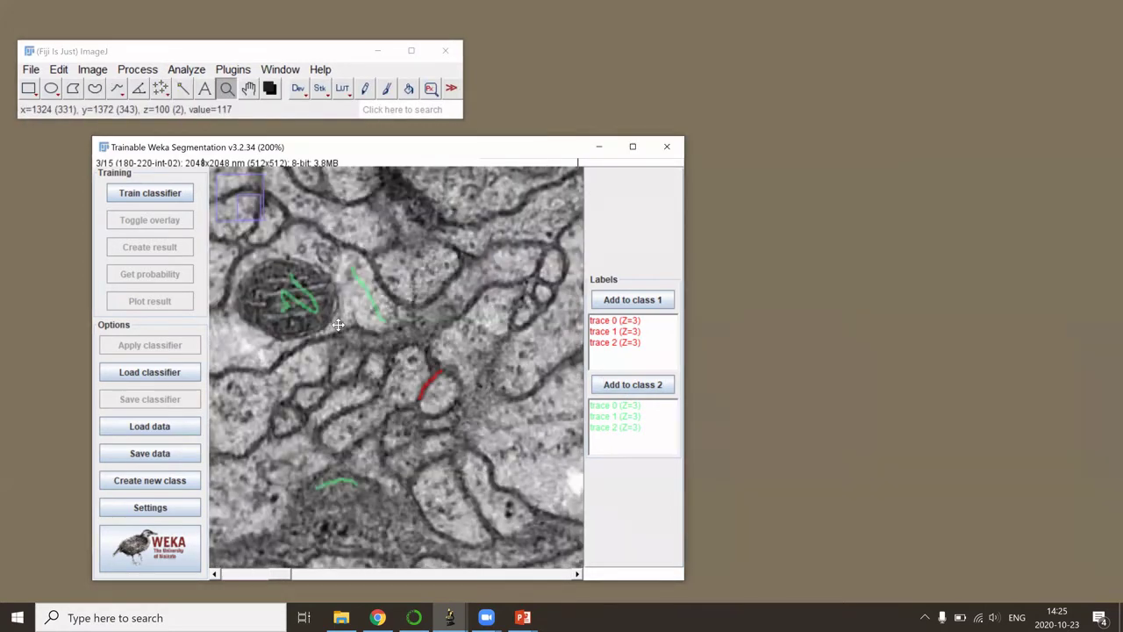
pyautogui.rightClick(338, 325)
pyautogui.rightClick(338, 325)
pyautogui.rightClick(338, 325)
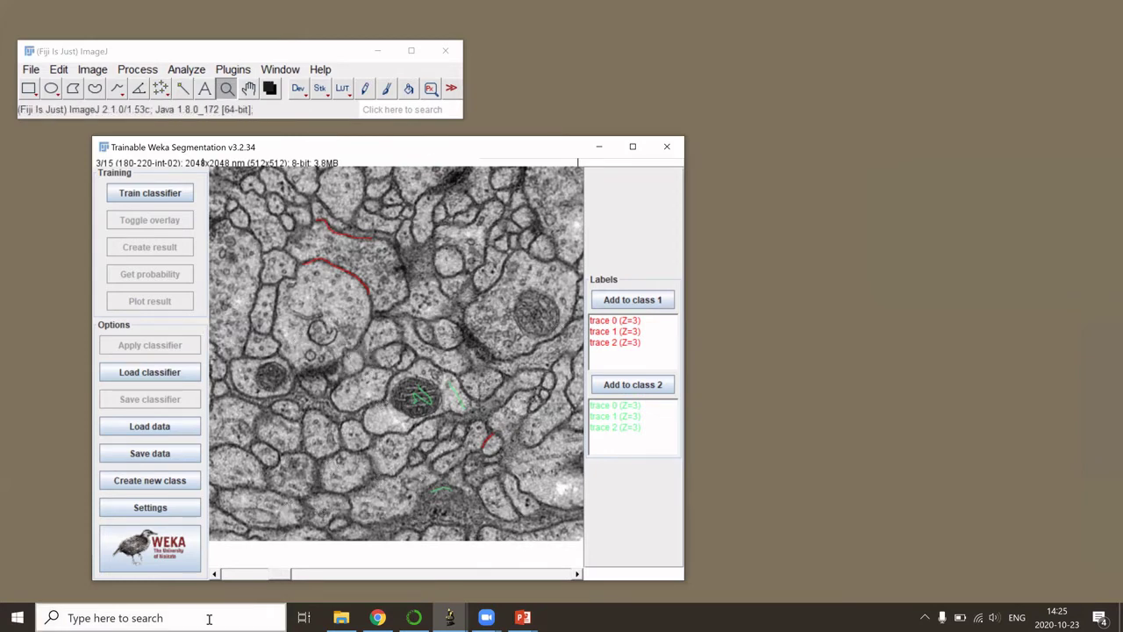
pyautogui.moveTo(387, 579); pyautogui.dragTo(269, 575)
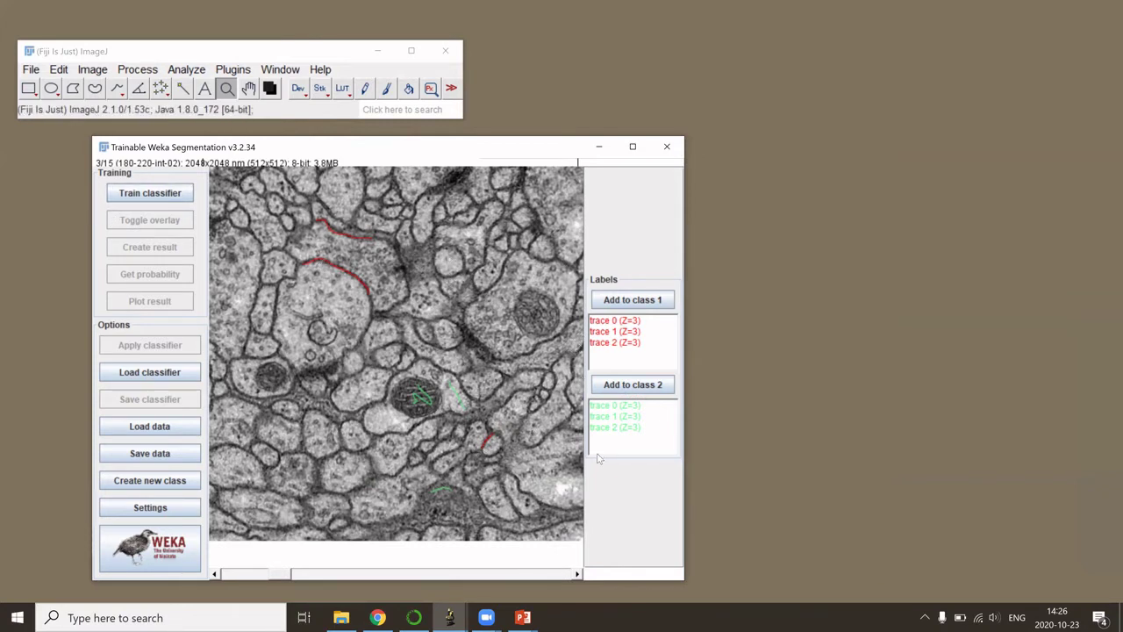
# Train the classifier on the membrane and background traces.
pyautogui.click(140, 194)
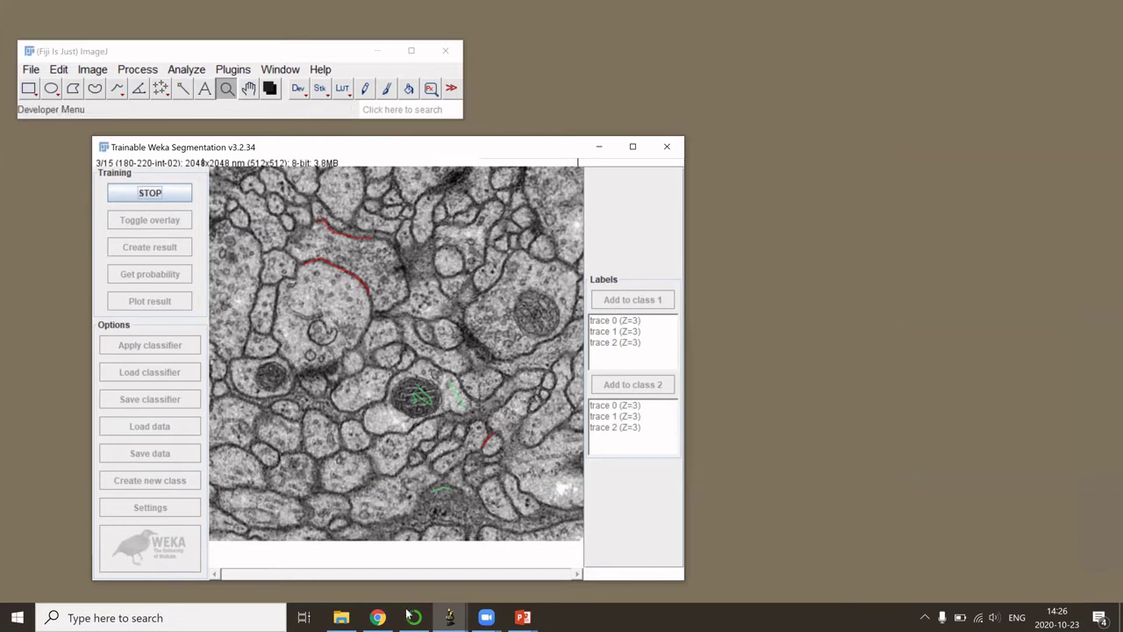
# Bring the imagej.net Trainable Weka Segmentation documentation to the front in Chrome.
pyautogui.click(379, 617)
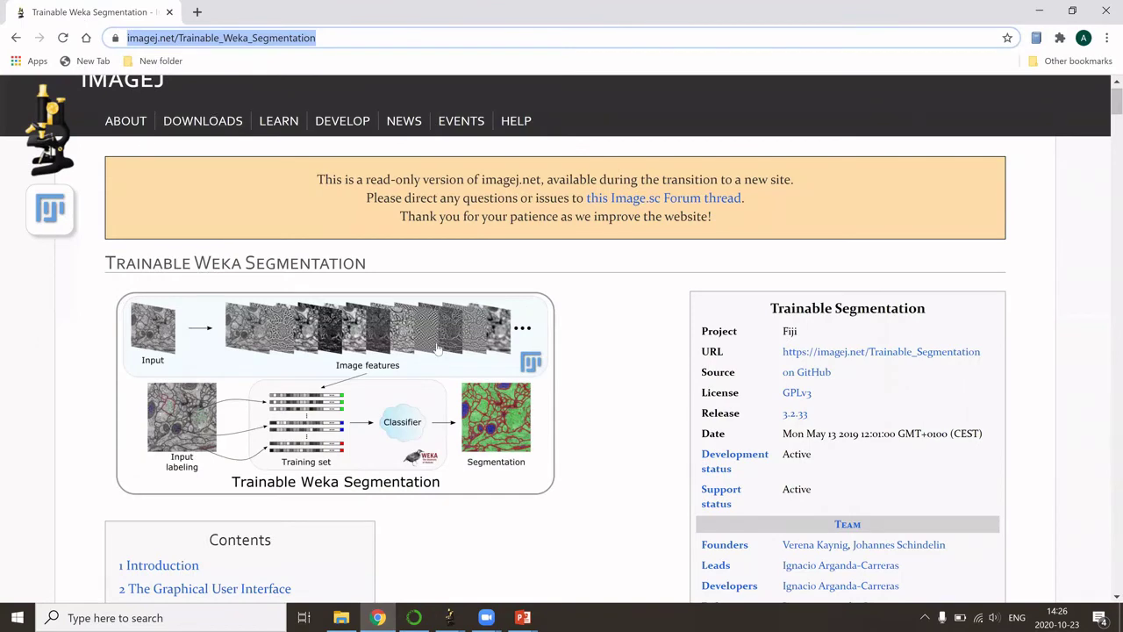
# Scroll the documentation past training features and classifier options to the macro commands section.
pyautogui.scroll(-2, 436, 350)
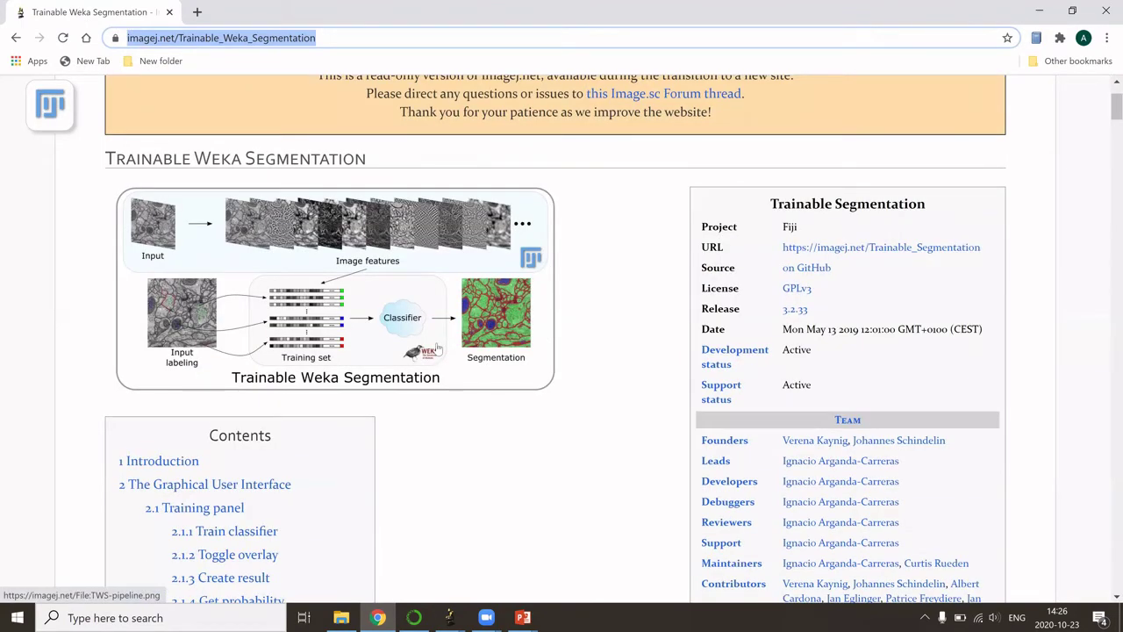
pyautogui.scroll(2, 436, 368)
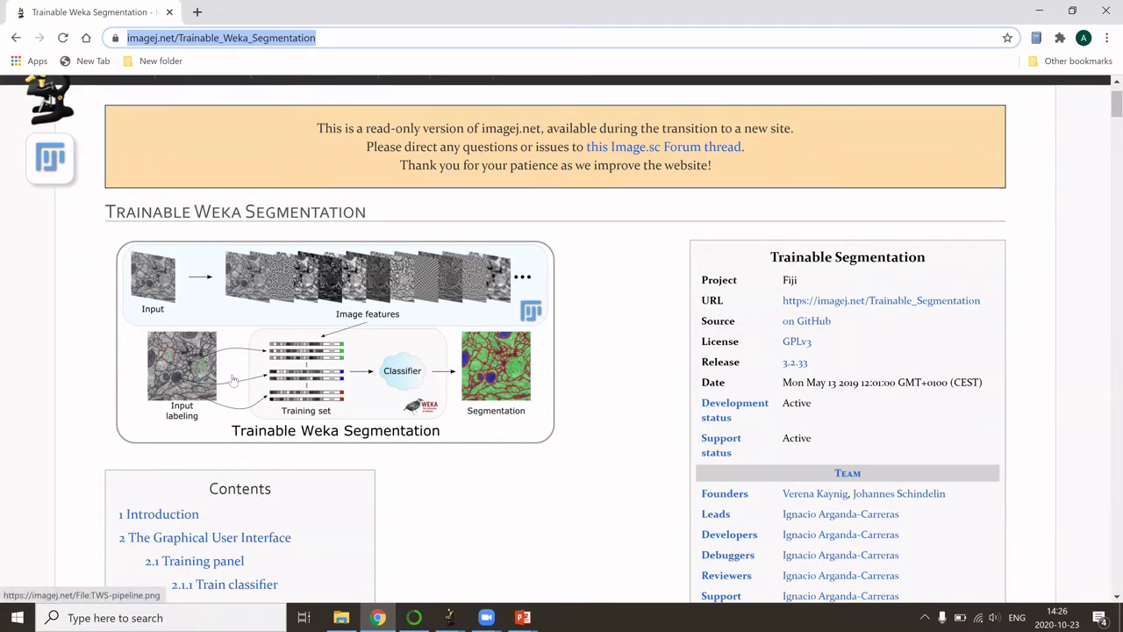
pyautogui.scroll(-5, 227, 379)
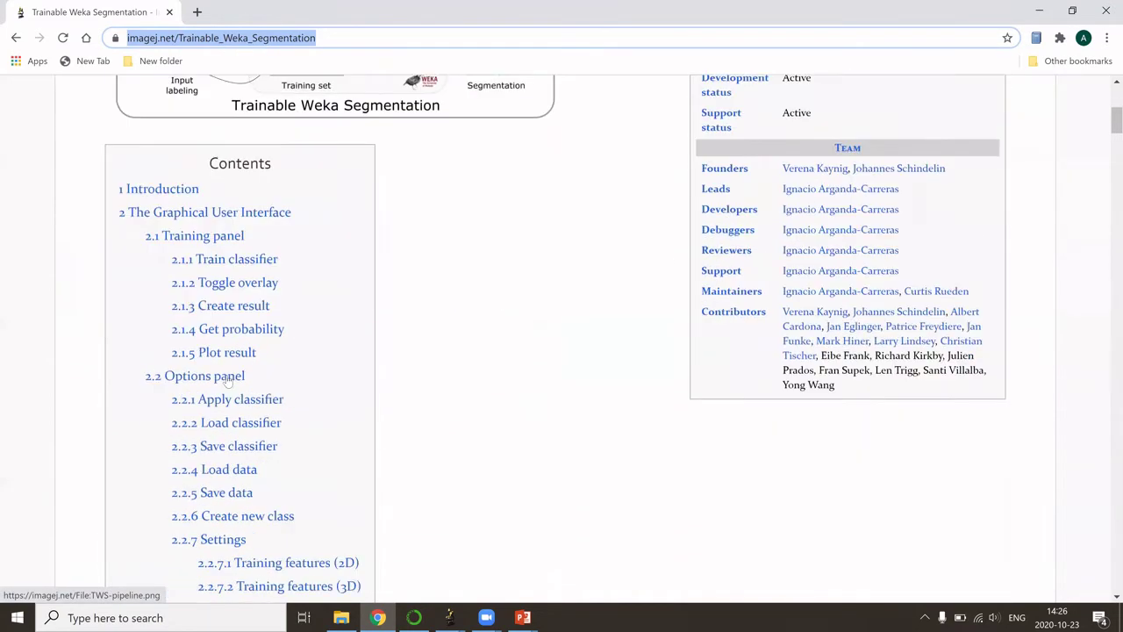
pyautogui.scroll(5, 227, 379)
pyautogui.scroll(-15, 228, 379)
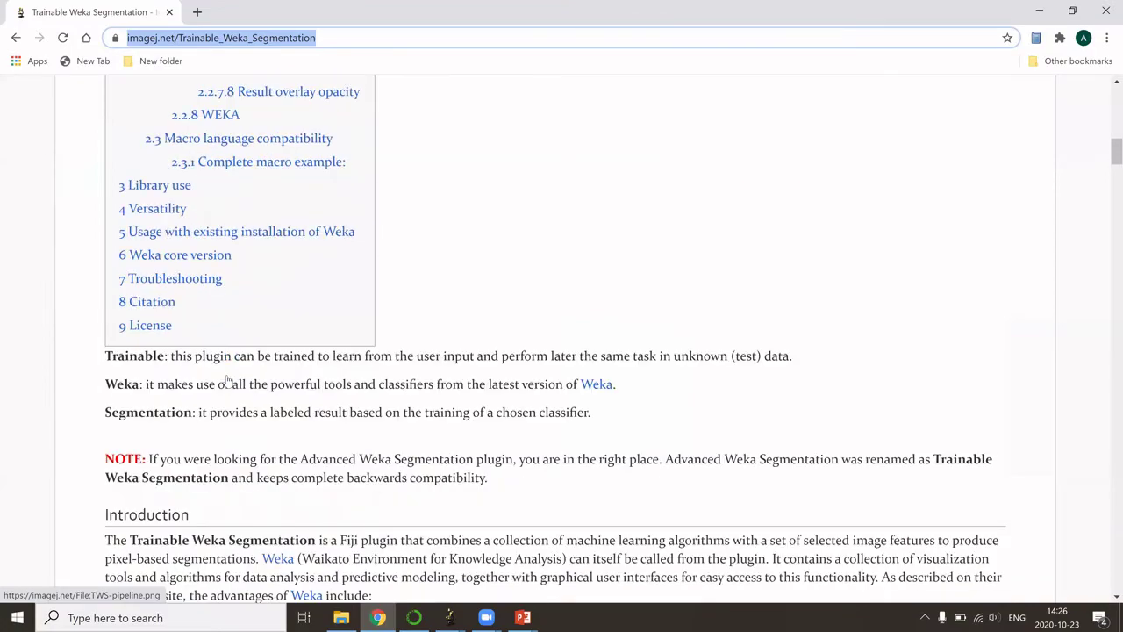
pyautogui.scroll(-5, 227, 379)
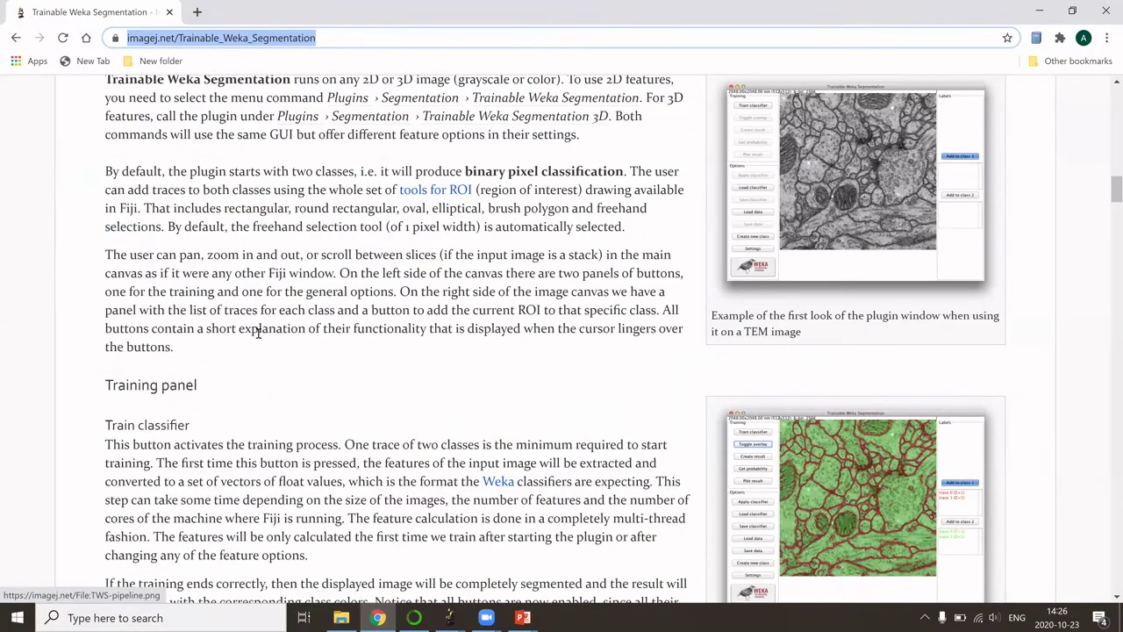
pyautogui.scroll(-15, 308, 417)
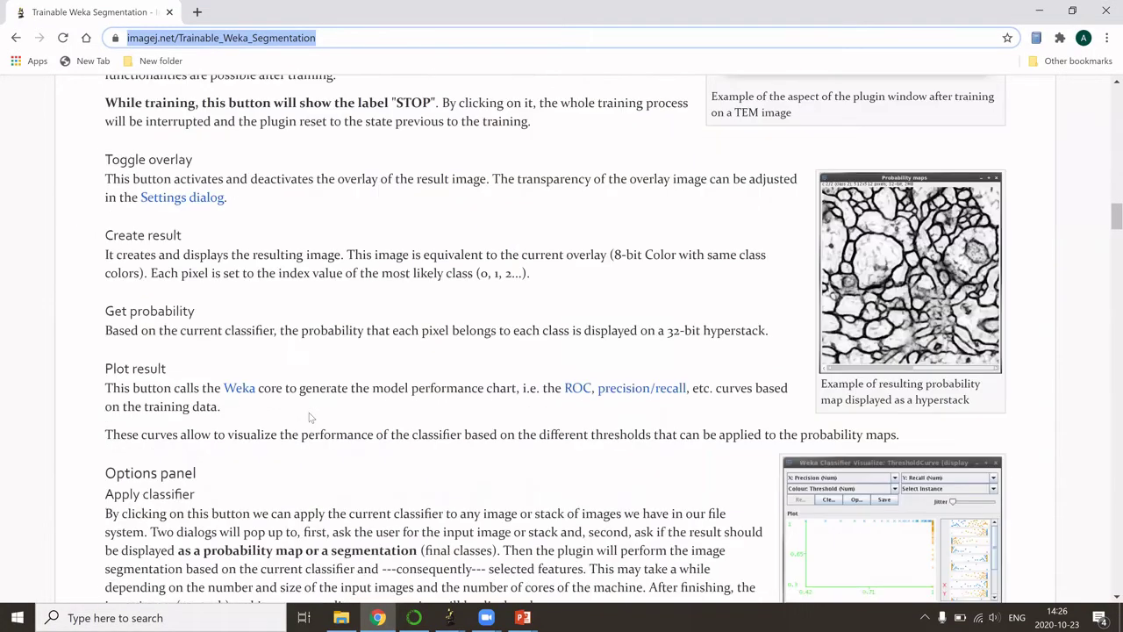
pyautogui.scroll(-6, 308, 418)
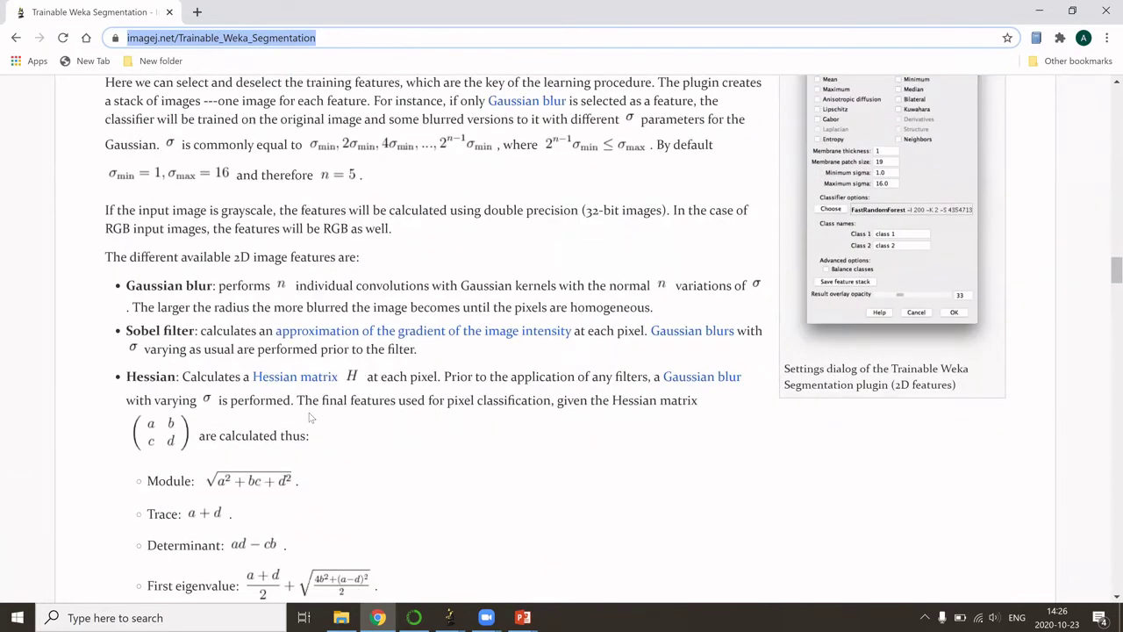
pyautogui.scroll(-4, 321, 508)
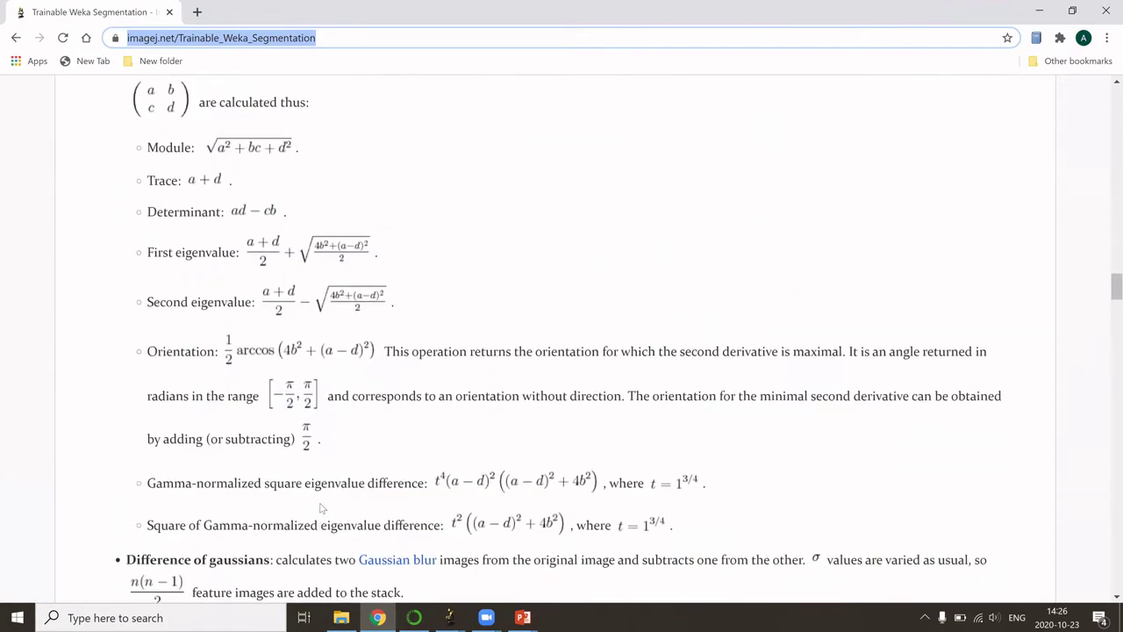
pyautogui.scroll(4, 321, 508)
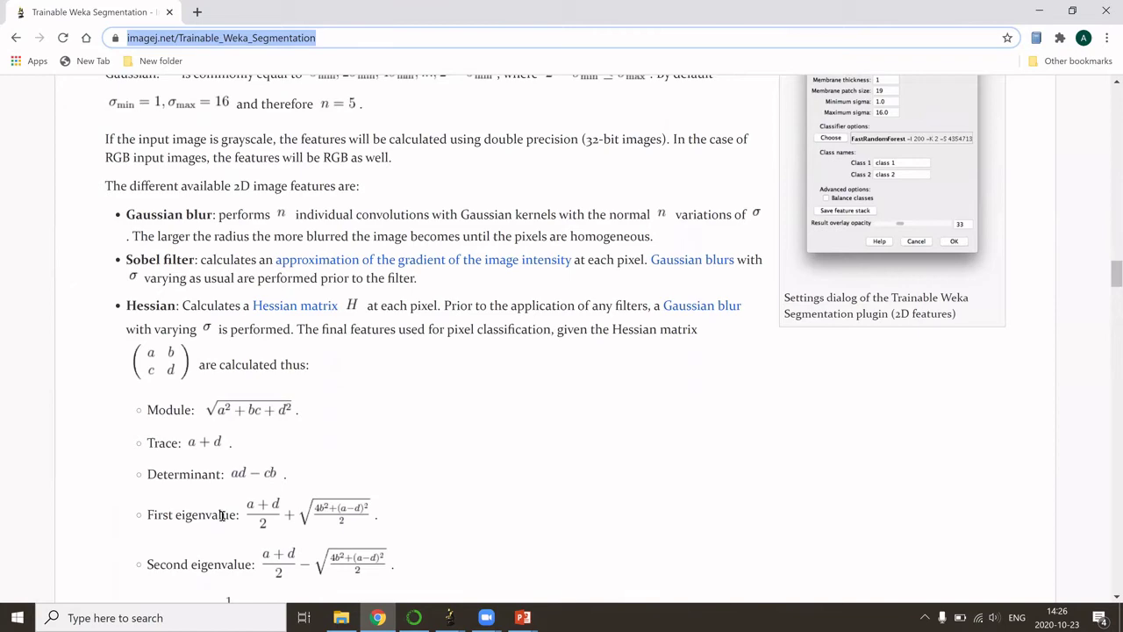
pyautogui.scroll(-10, 222, 515)
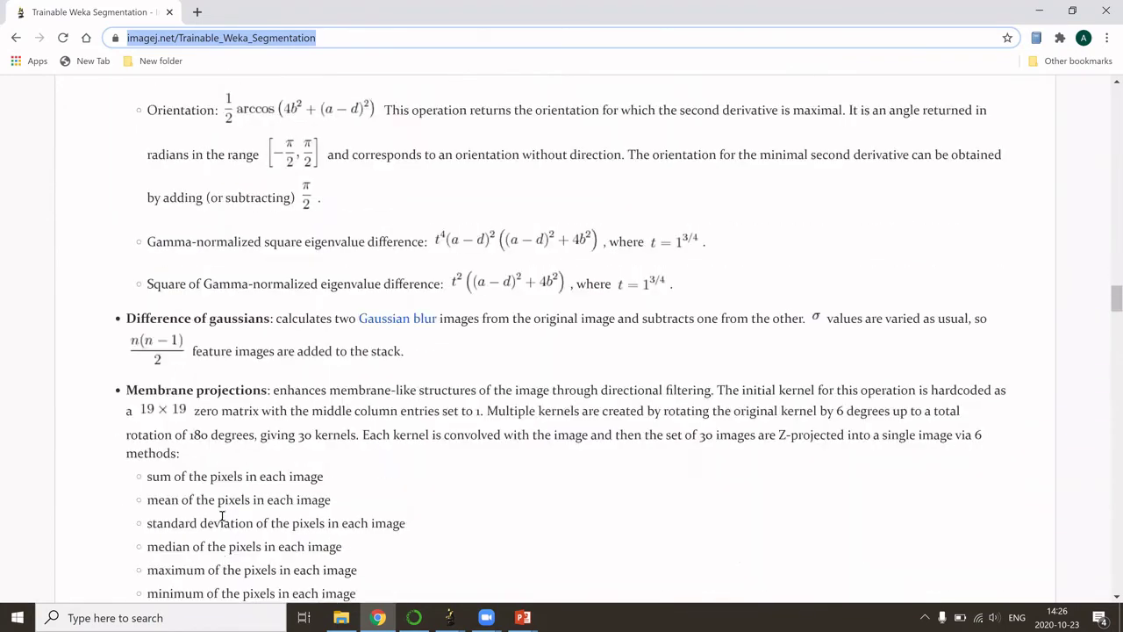
pyautogui.scroll(-5, 295, 352)
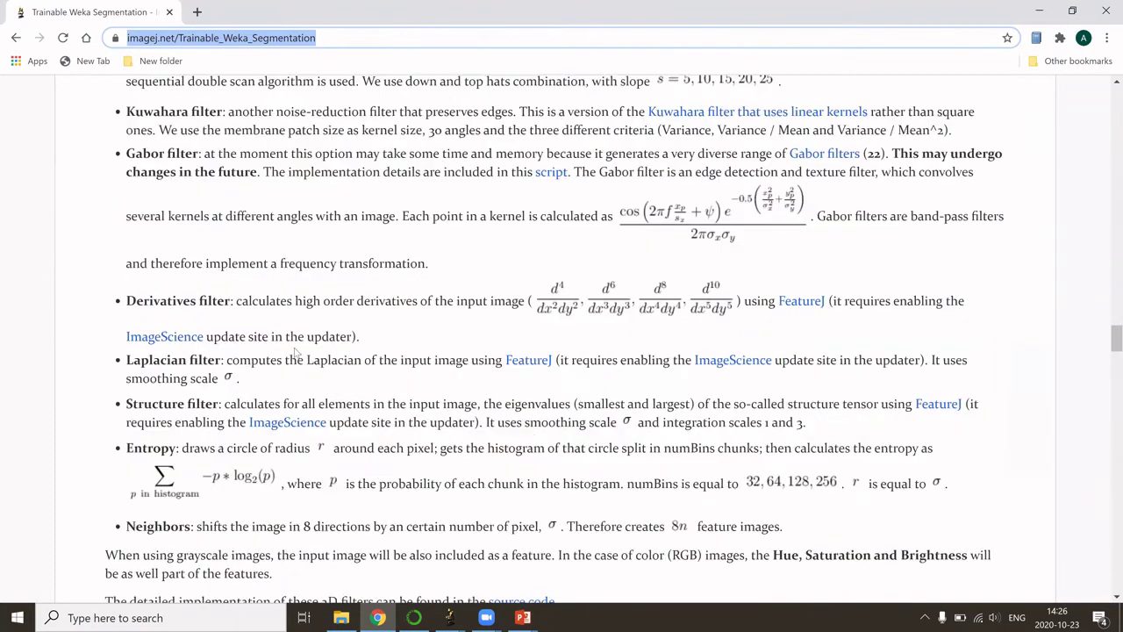
pyautogui.scroll(1, 322, 305)
pyautogui.scroll(-5, 305, 425)
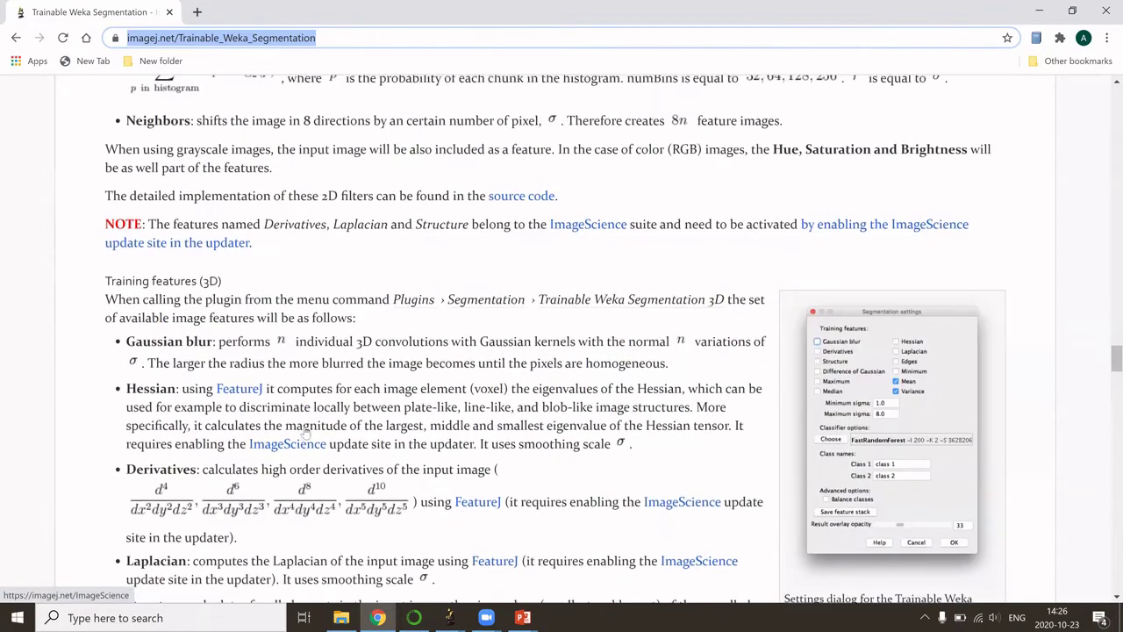
pyautogui.scroll(-5, 305, 429)
pyautogui.scroll(-1, 305, 432)
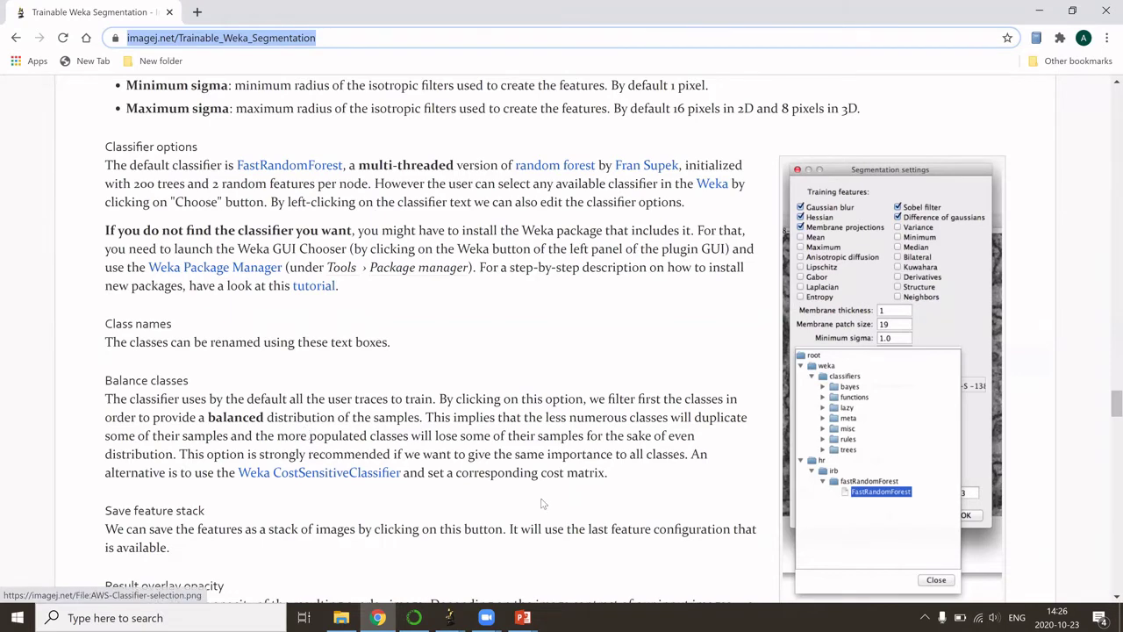
pyautogui.scroll(-6, 543, 504)
pyautogui.scroll(-5, 543, 504)
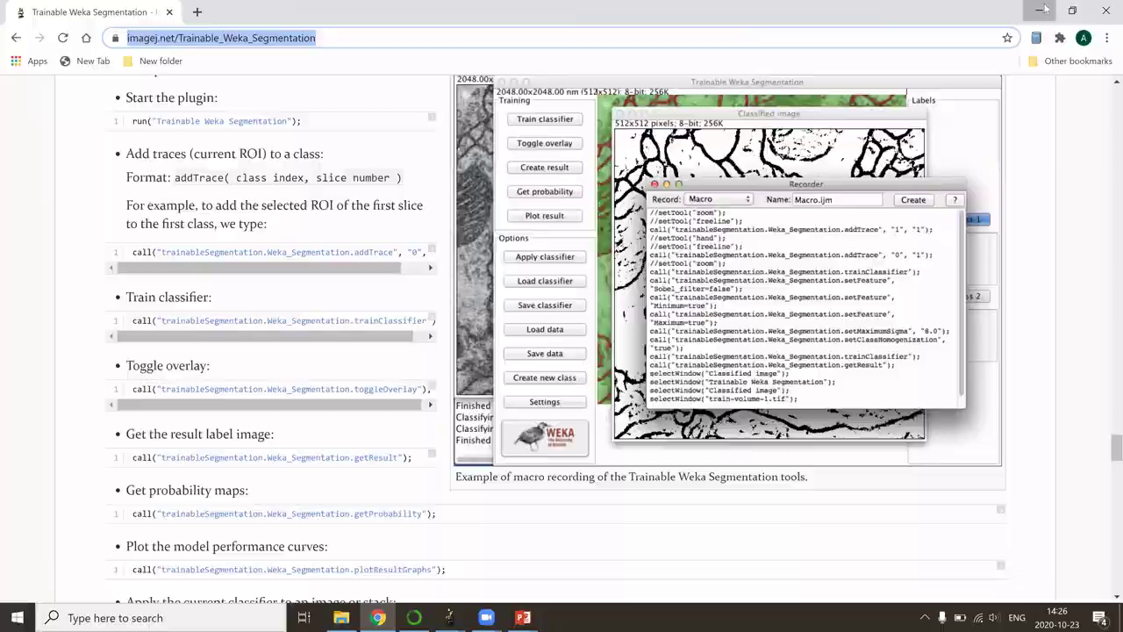
# Back in Fiji, toggle the classification overlay to compare with the raw slice, leaving it shown.
pyautogui.click(1036, 9)
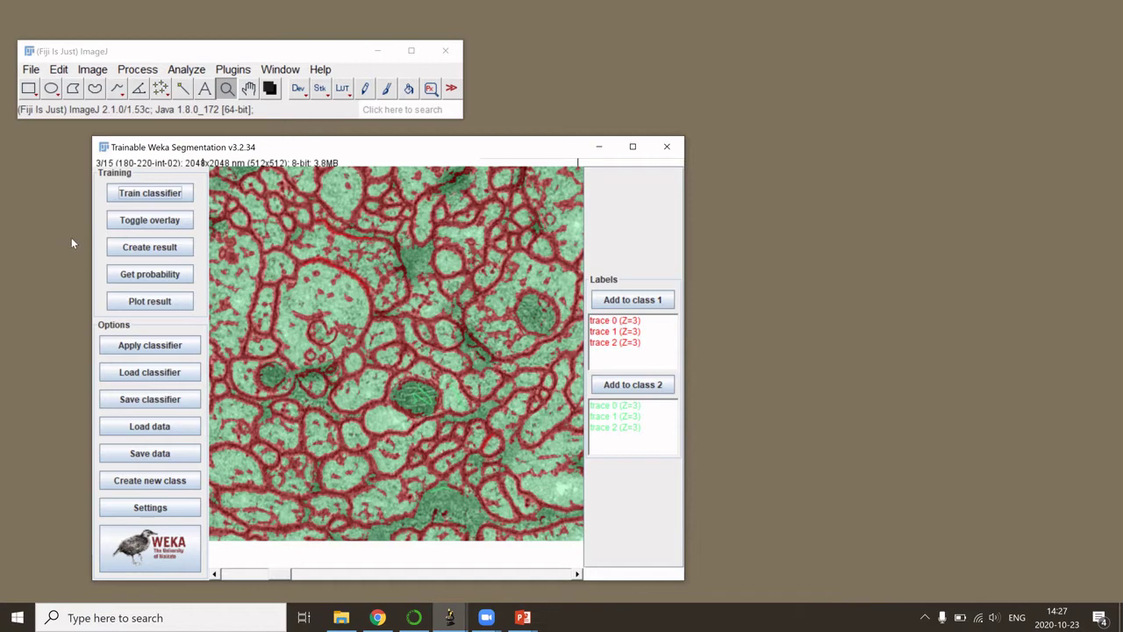
pyautogui.click(134, 226)
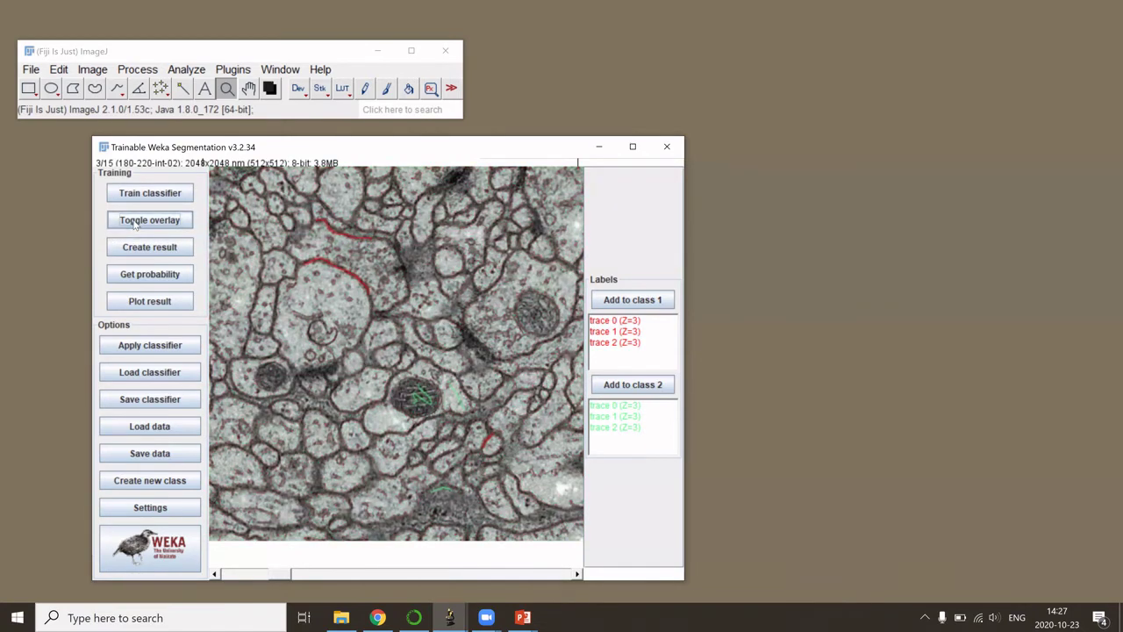
pyautogui.click(135, 226)
pyautogui.click(134, 225)
pyautogui.click(134, 220)
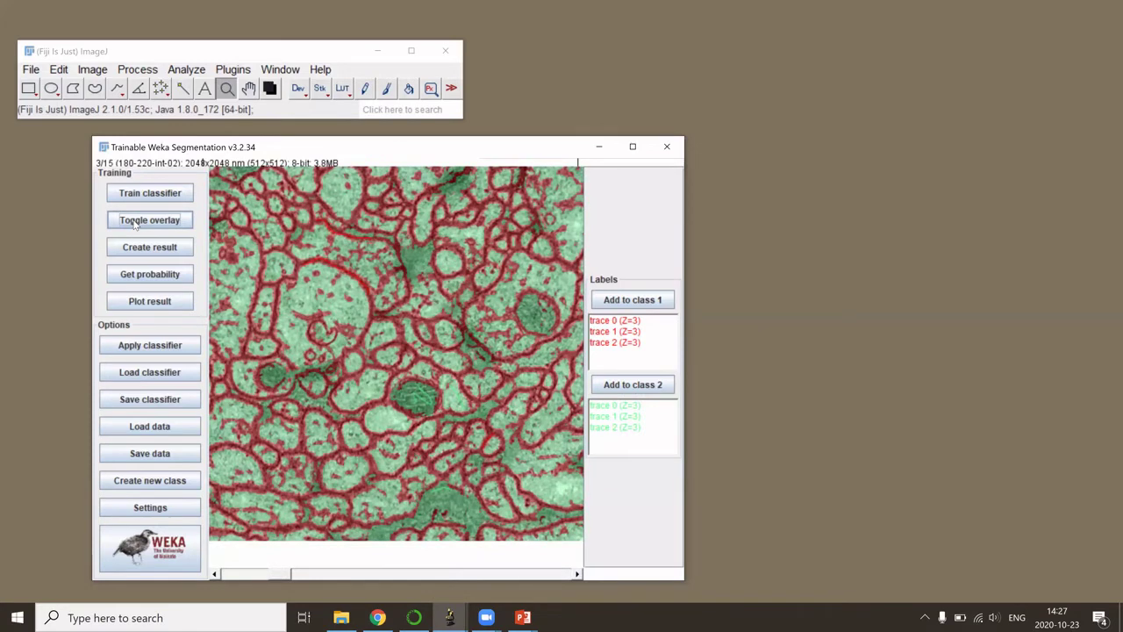
pyautogui.click(135, 220)
pyautogui.click(134, 220)
pyautogui.click(134, 220)
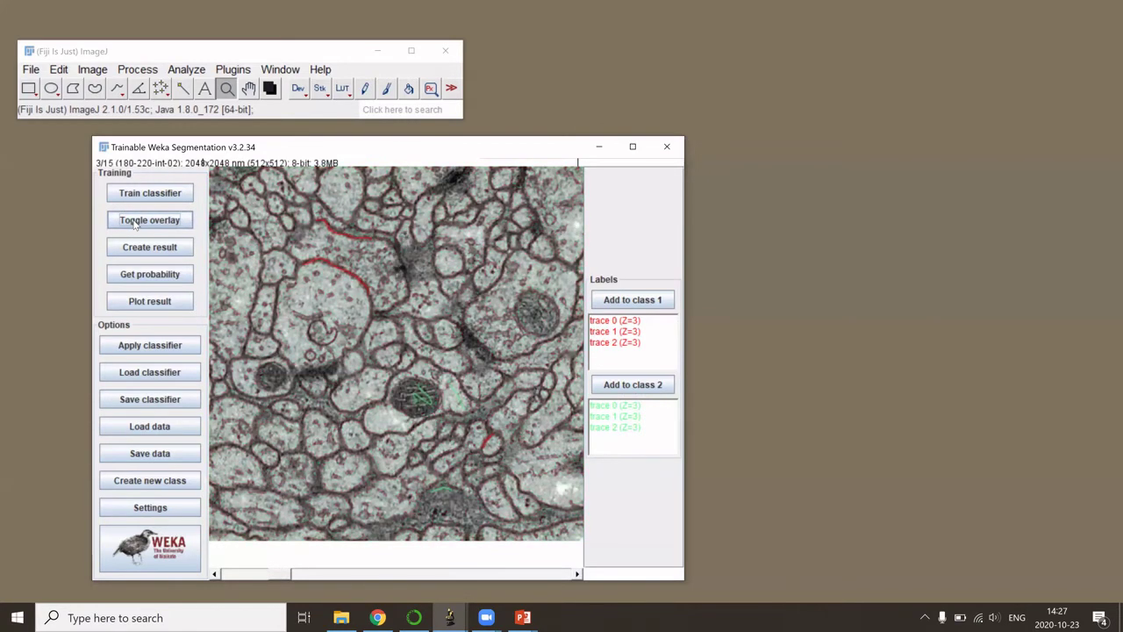
pyautogui.click(134, 221)
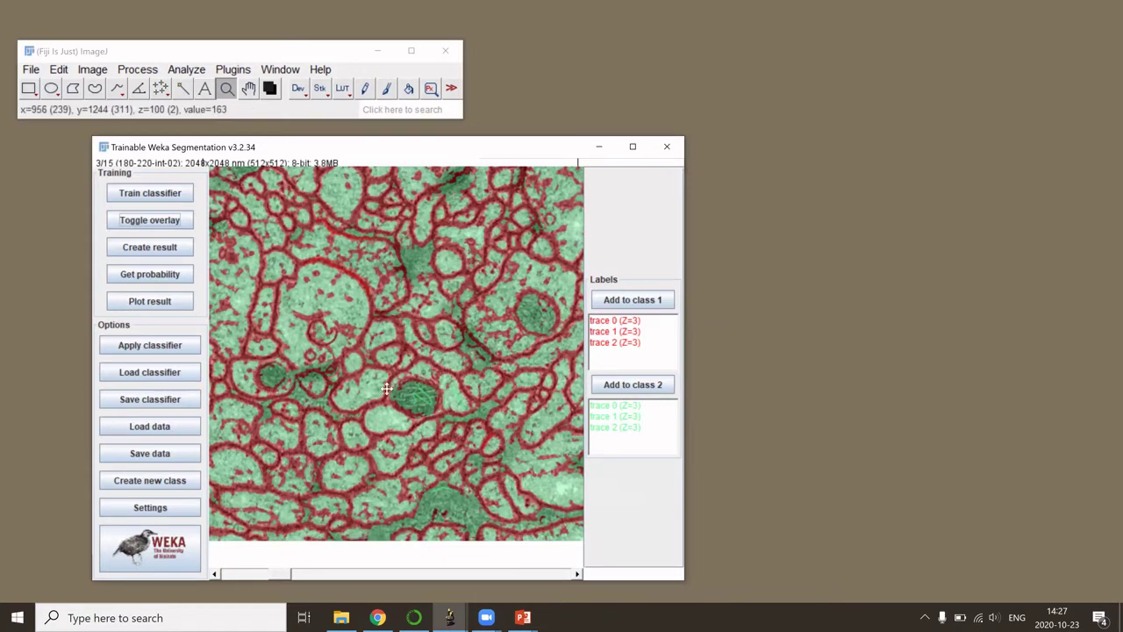
pyautogui.click(134, 220)
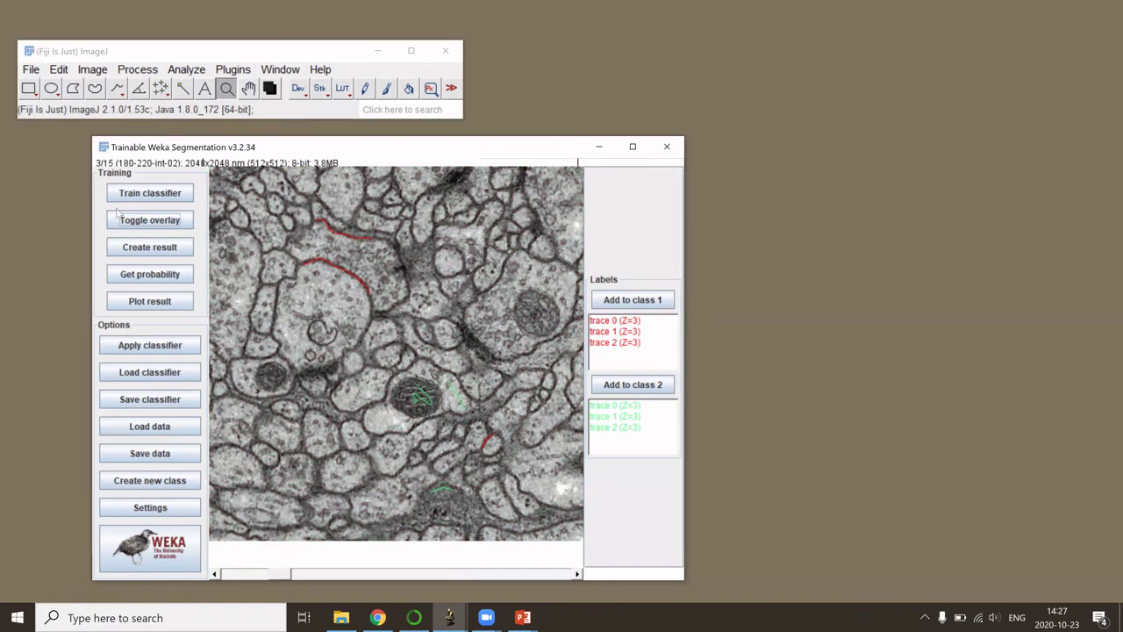
pyautogui.click(128, 222)
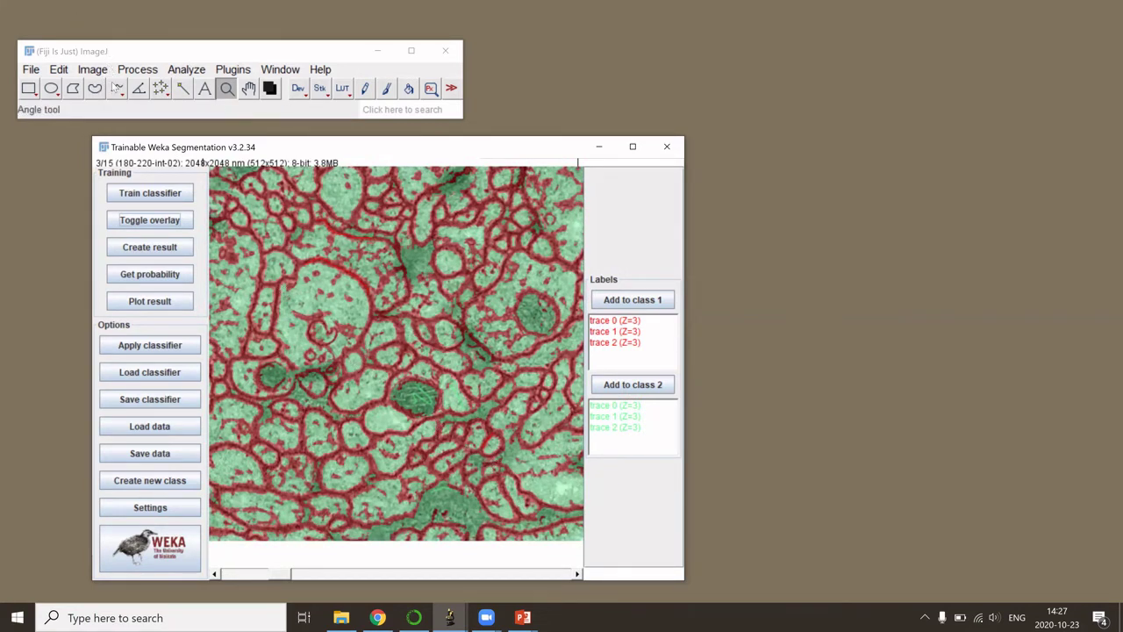
pyautogui.click(117, 88)
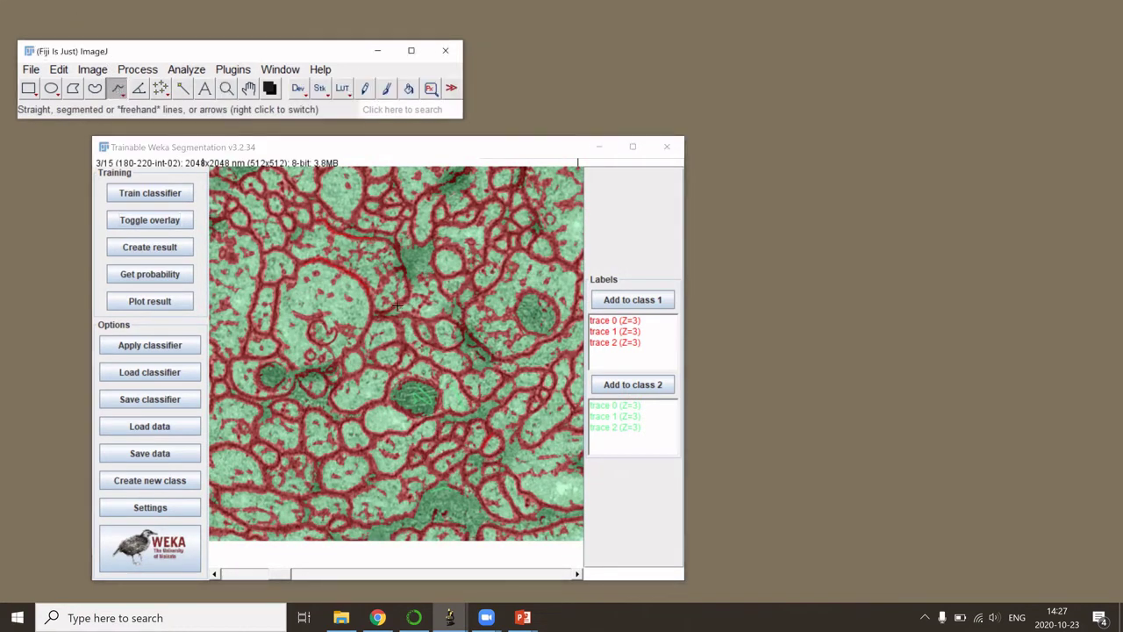
# Apply the classifier to images/test_set/test-volume-16-30.tif, declining probability maps.
pyautogui.click(140, 346)
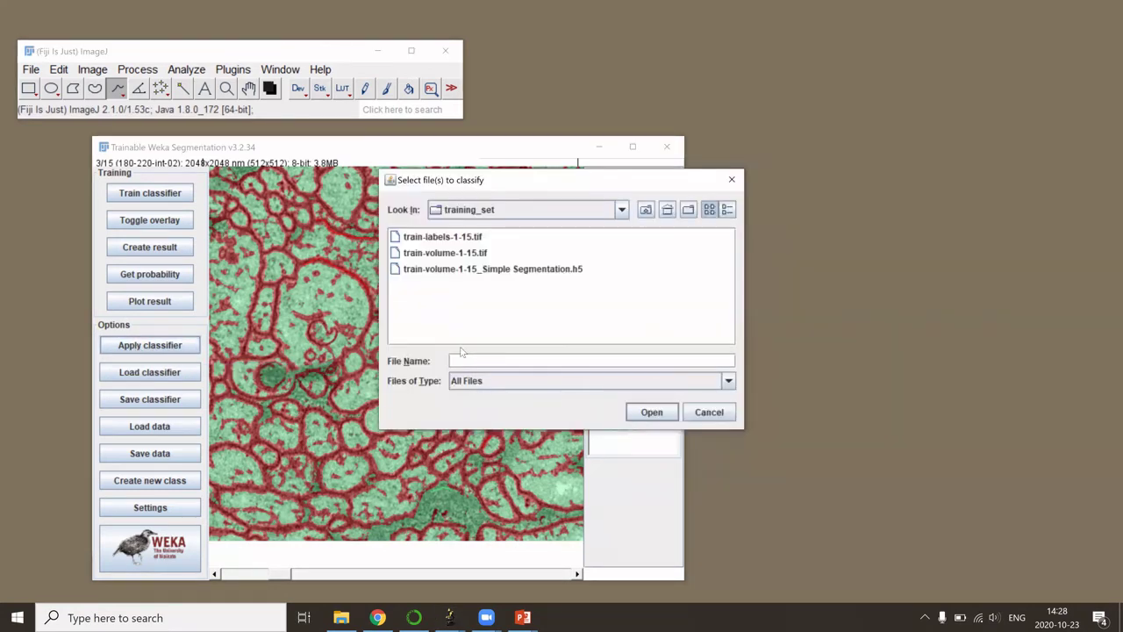
pyautogui.click(646, 209)
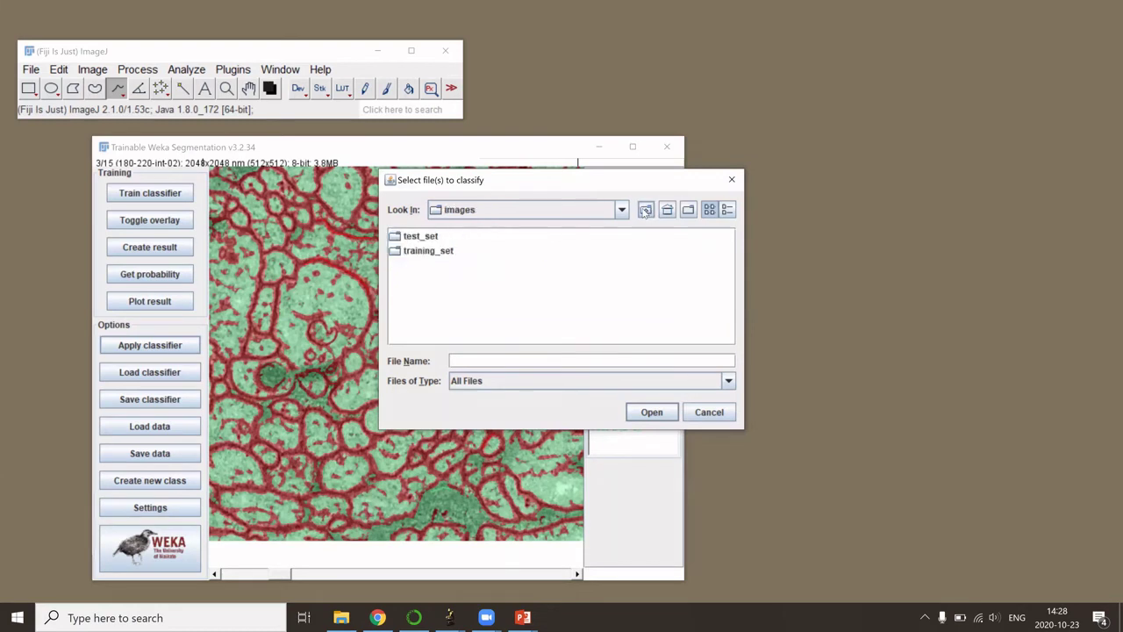
pyautogui.doubleClick(418, 238)
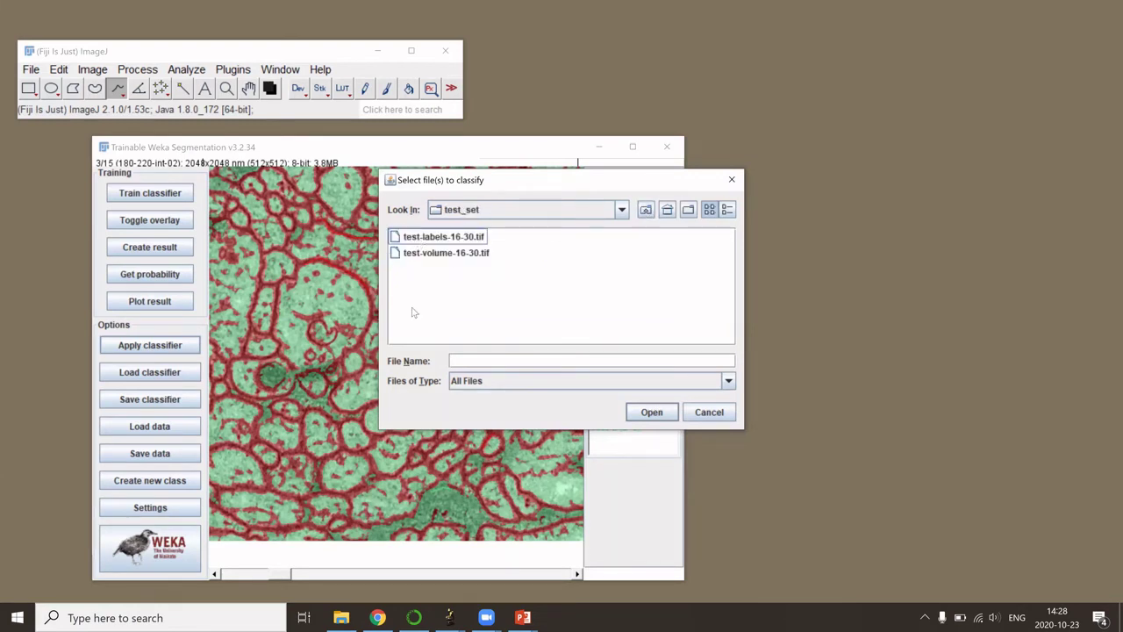
pyautogui.click(416, 254)
pyautogui.click(639, 410)
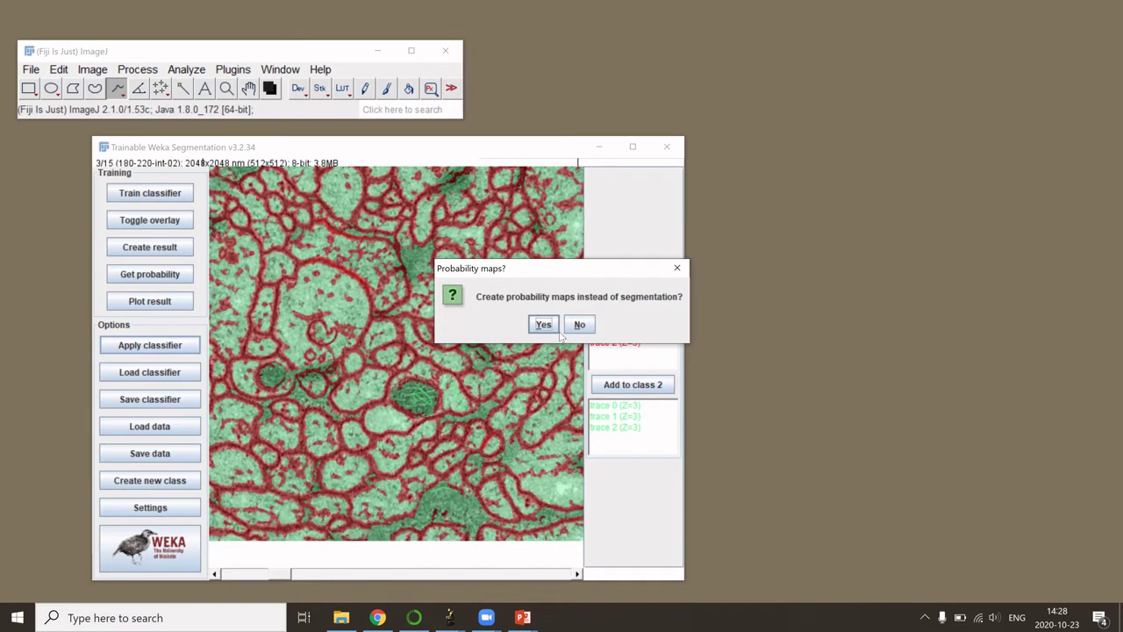
pyautogui.click(577, 324)
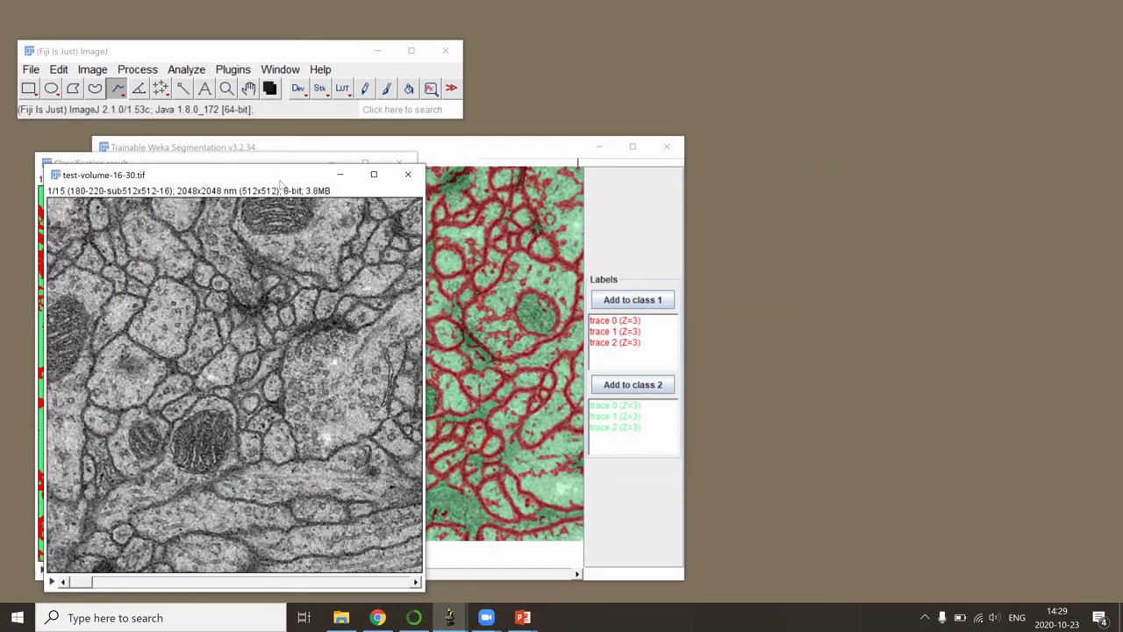
# Check the test stack's Classification result through slice 7, then minimize it to reveal the Weka window.
pyautogui.moveTo(281, 183); pyautogui.dragTo(800, 170)
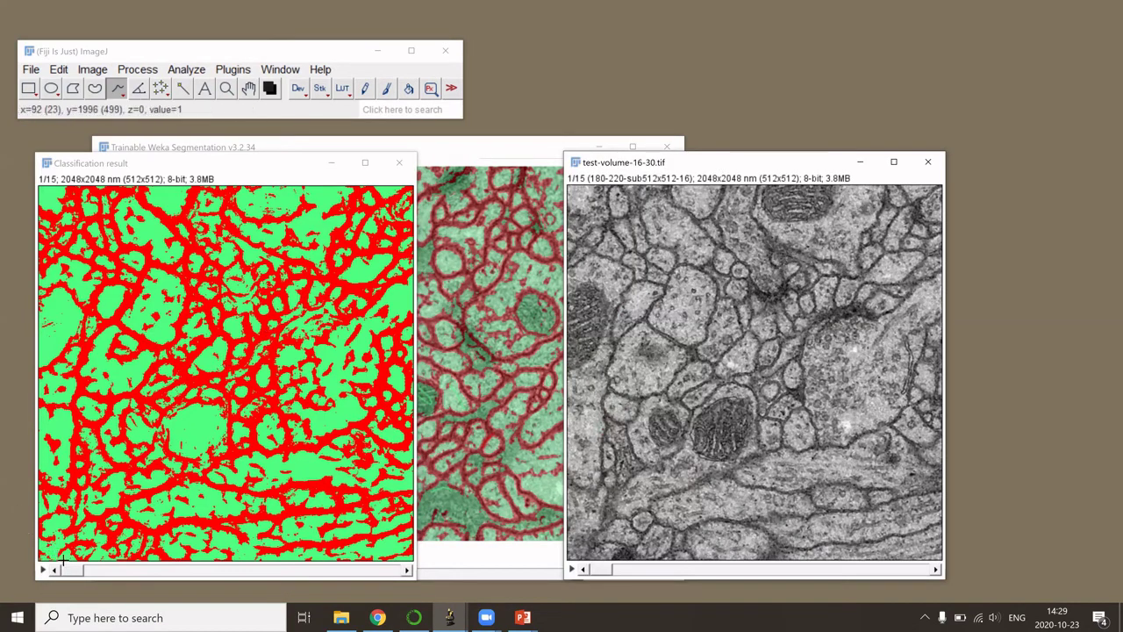
pyautogui.moveTo(71, 572); pyautogui.dragTo(210, 570)
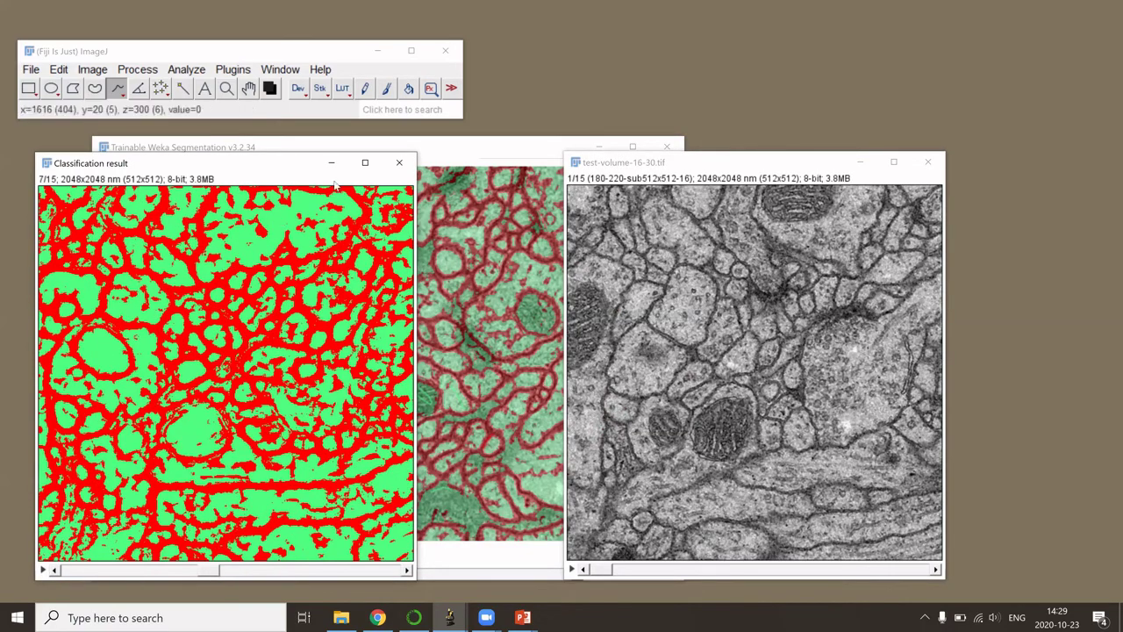
pyautogui.click(453, 158)
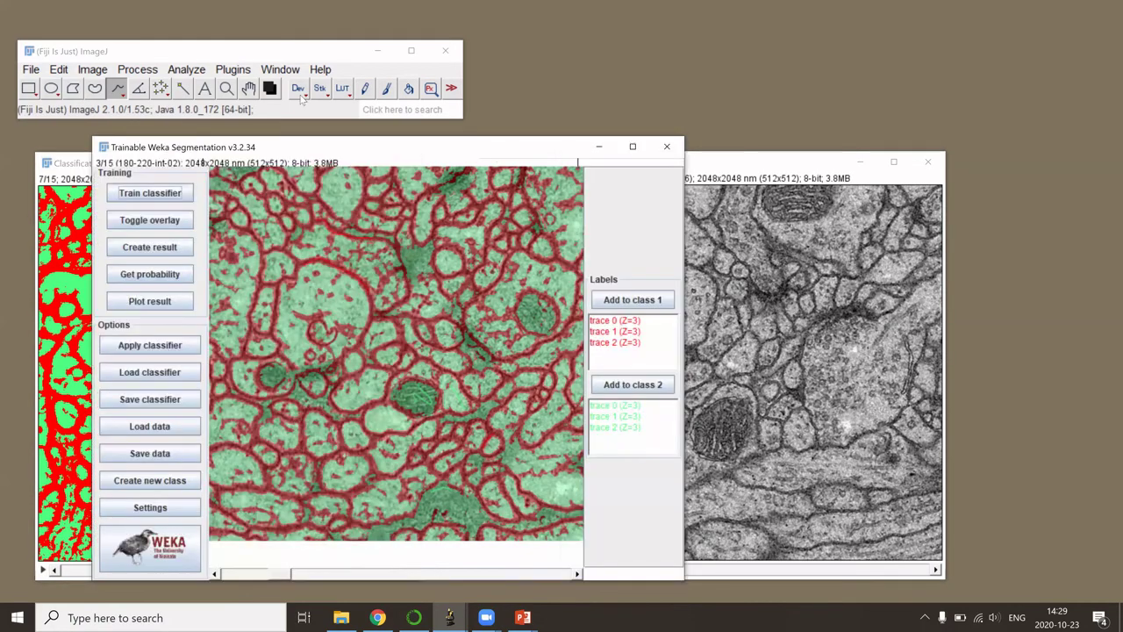
pyautogui.click(54, 168)
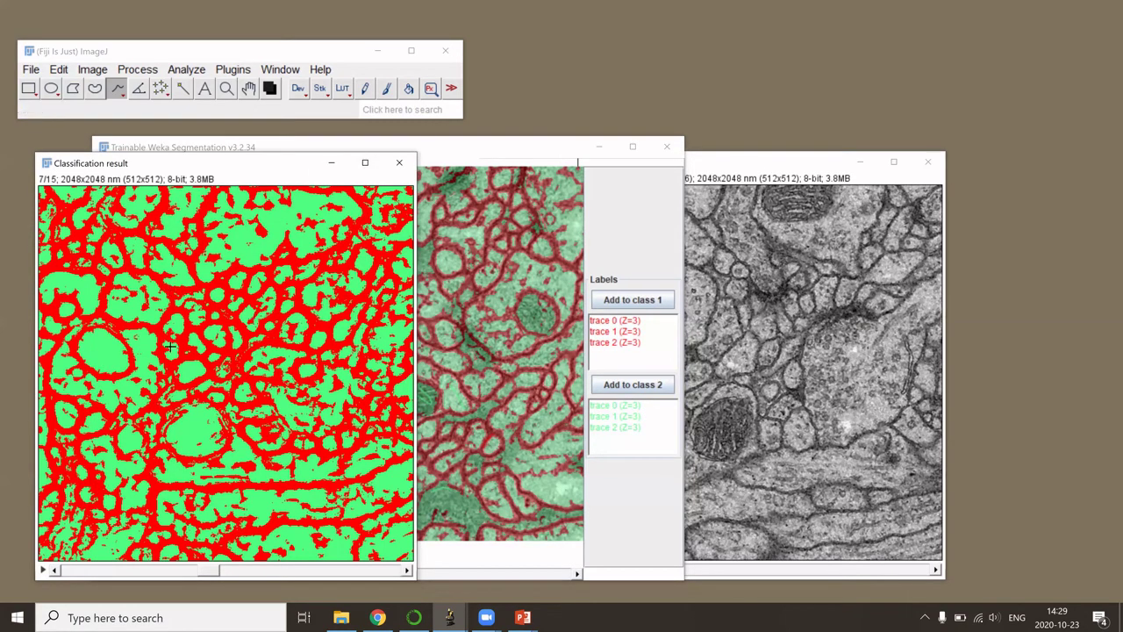
pyautogui.click(333, 163)
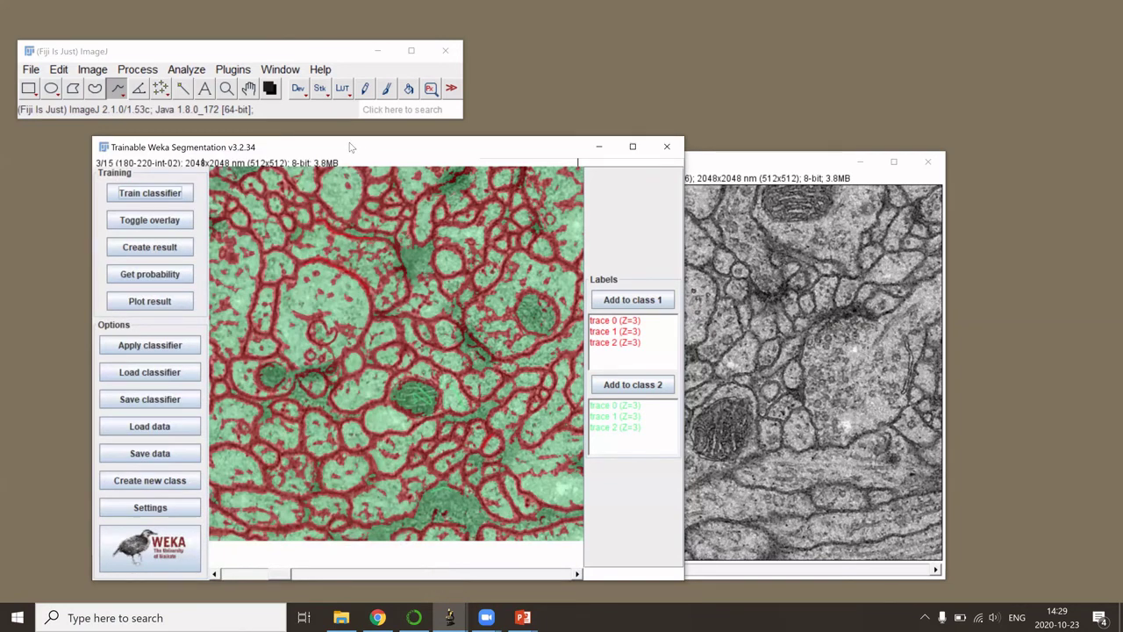
pyautogui.moveTo(350, 147); pyautogui.dragTo(323, 146)
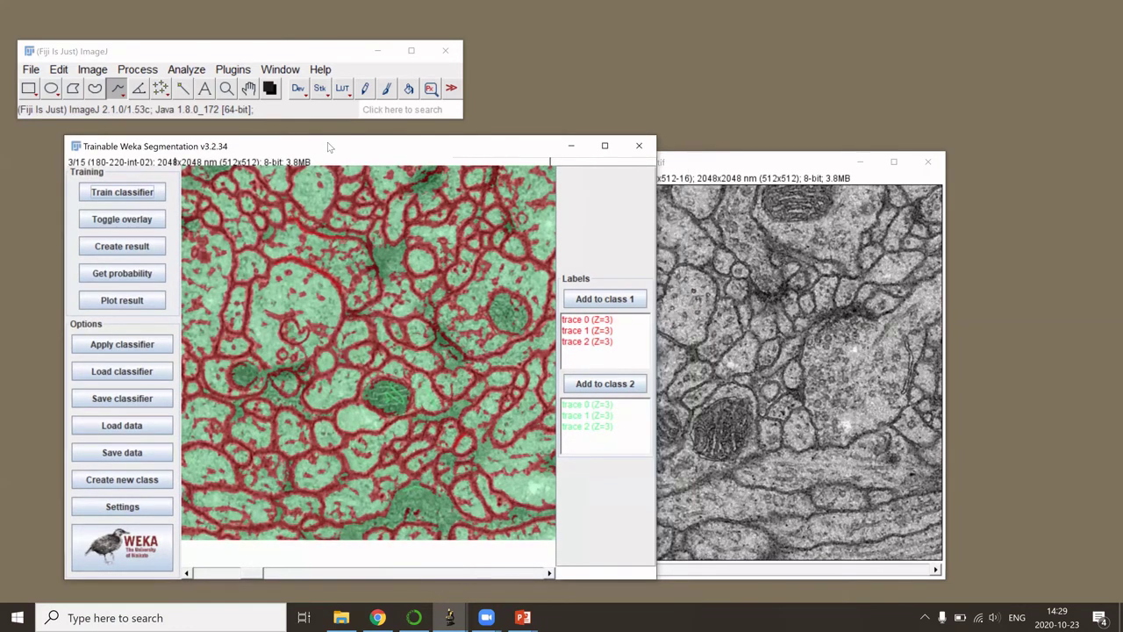
pyautogui.click(104, 506)
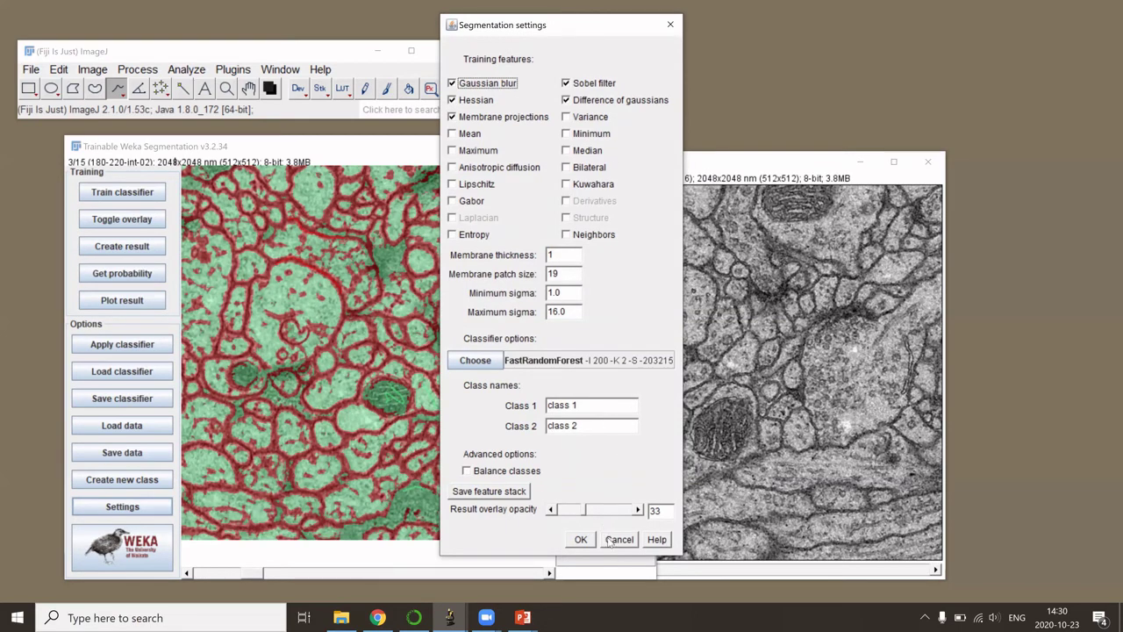
pyautogui.click(619, 538)
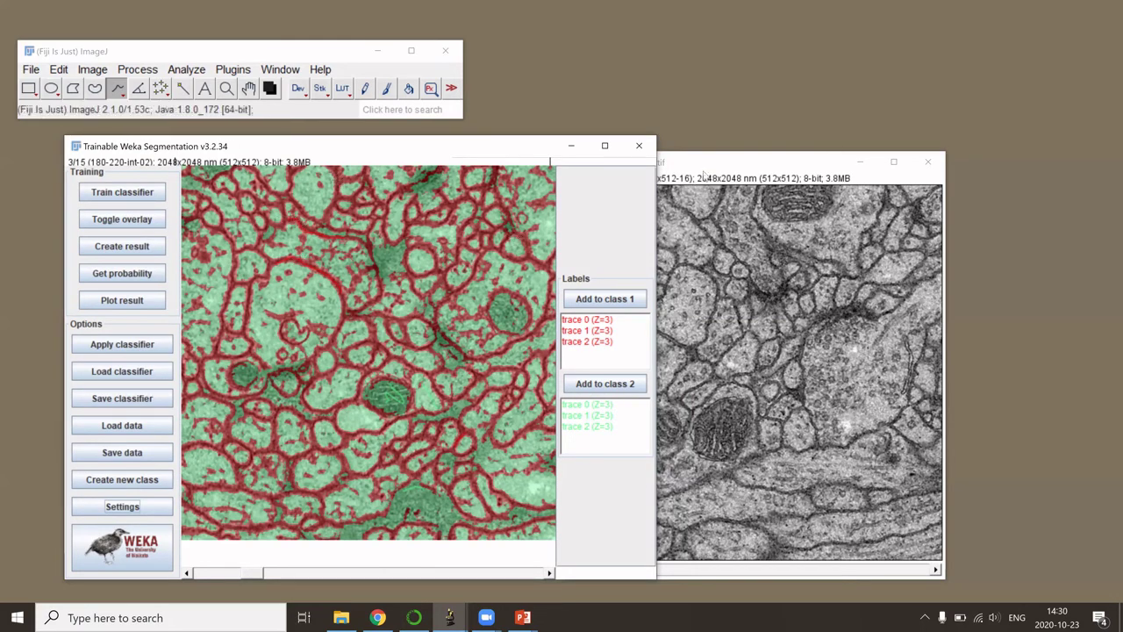
# Bring test-volume-16-30.tif to the front and apply the trained Weka classifier to it.
pyautogui.click(703, 174)
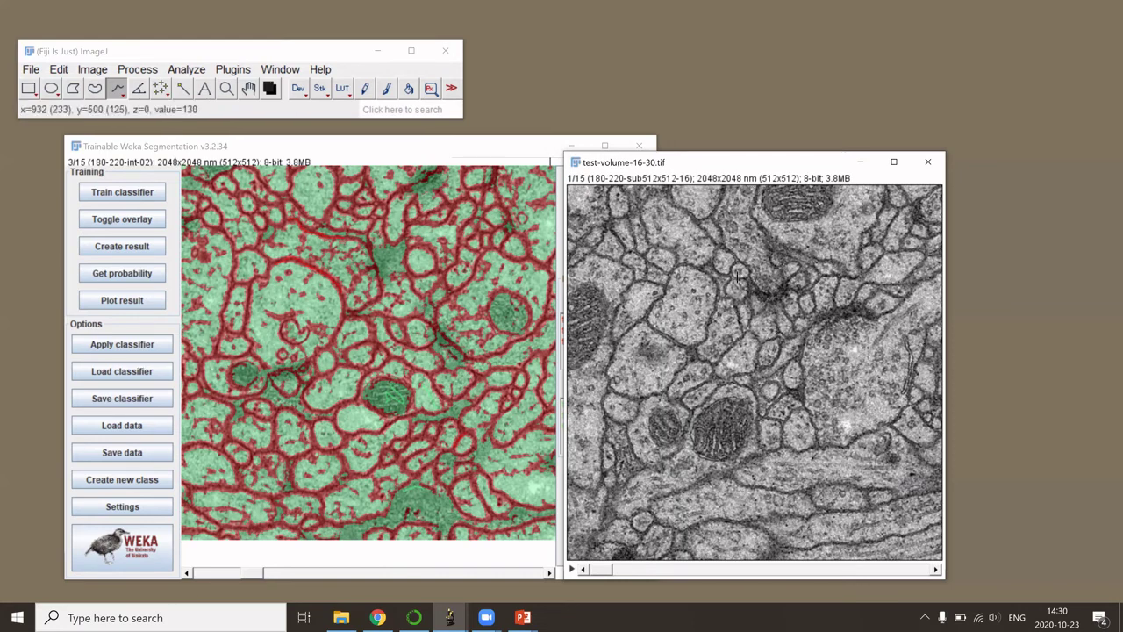
pyautogui.click(119, 345)
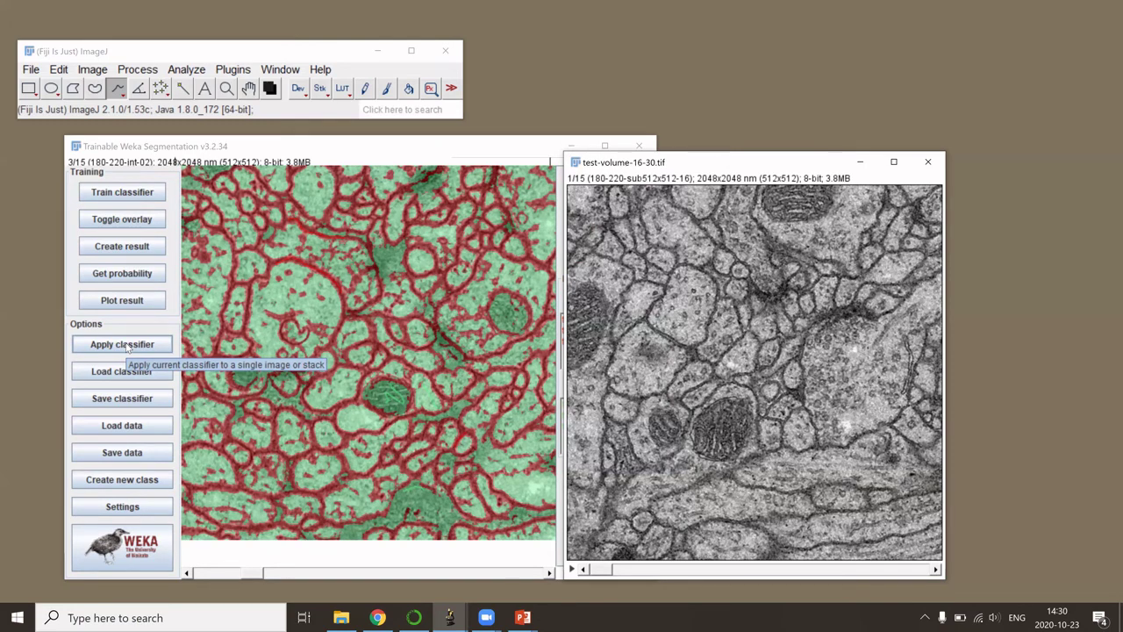
pyautogui.click(127, 346)
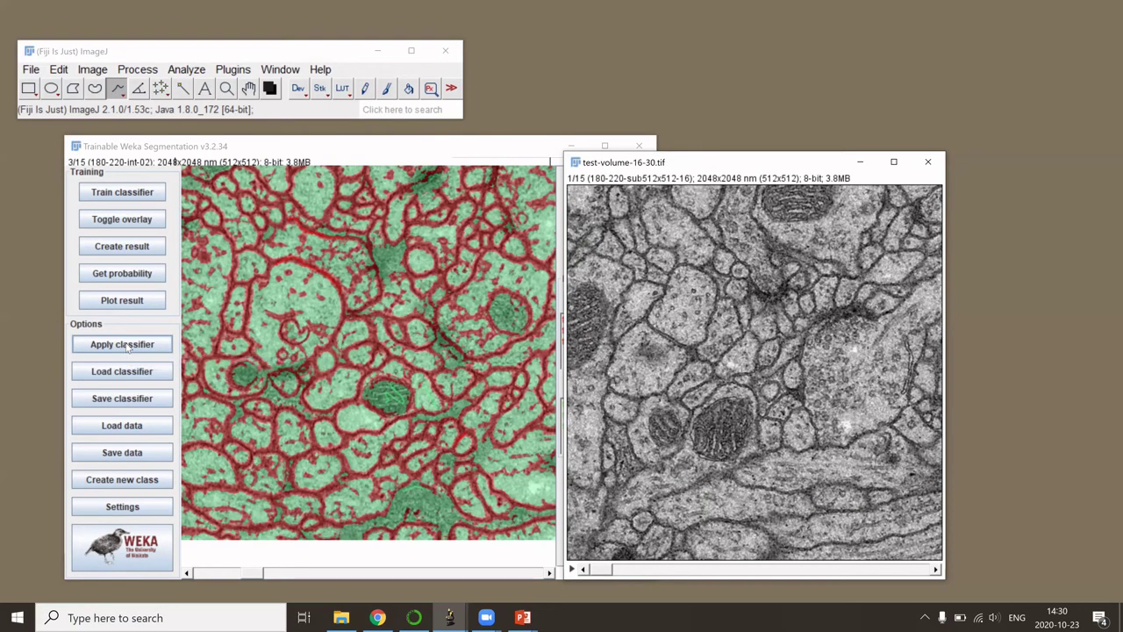